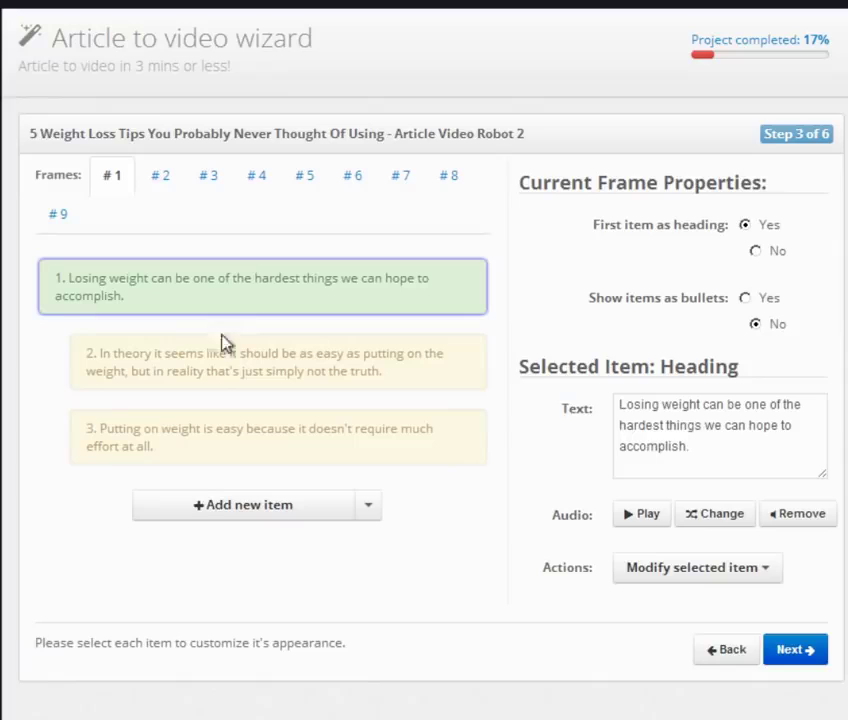
Step: Delete the losing-weight frame from the video
{"action": "left_click_drag", "start_coordinate": [619, 412], "coordinate": [740, 451]}
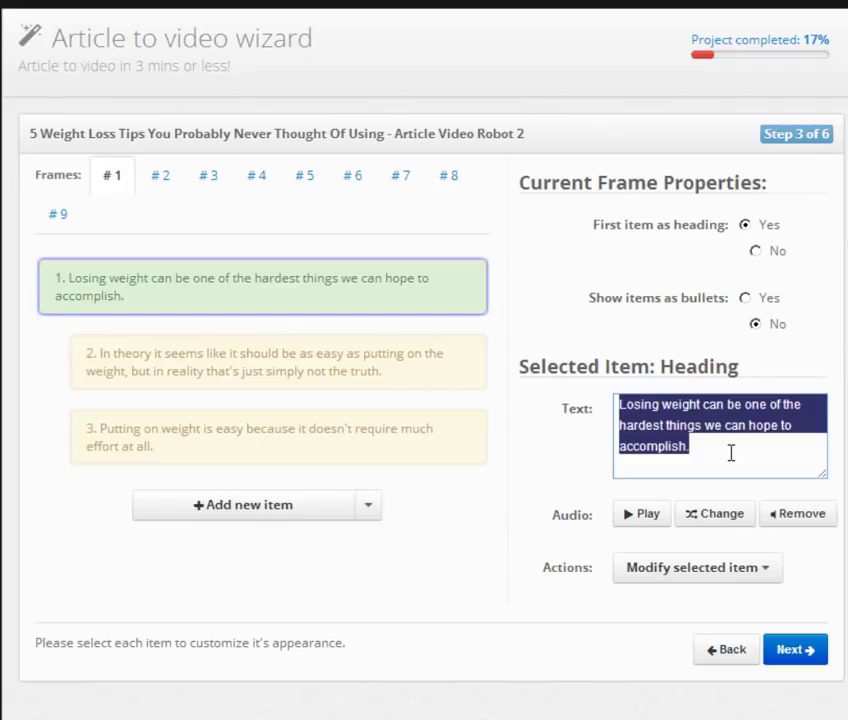
{"action": "left_click", "coordinate": [731, 453]}
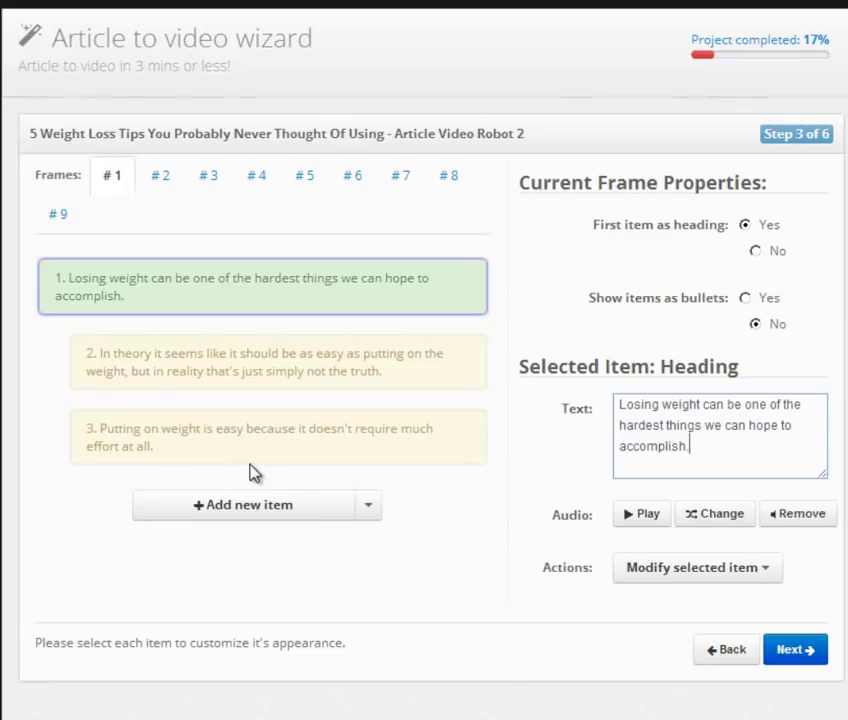
{"action": "left_click", "coordinate": [112, 180]}
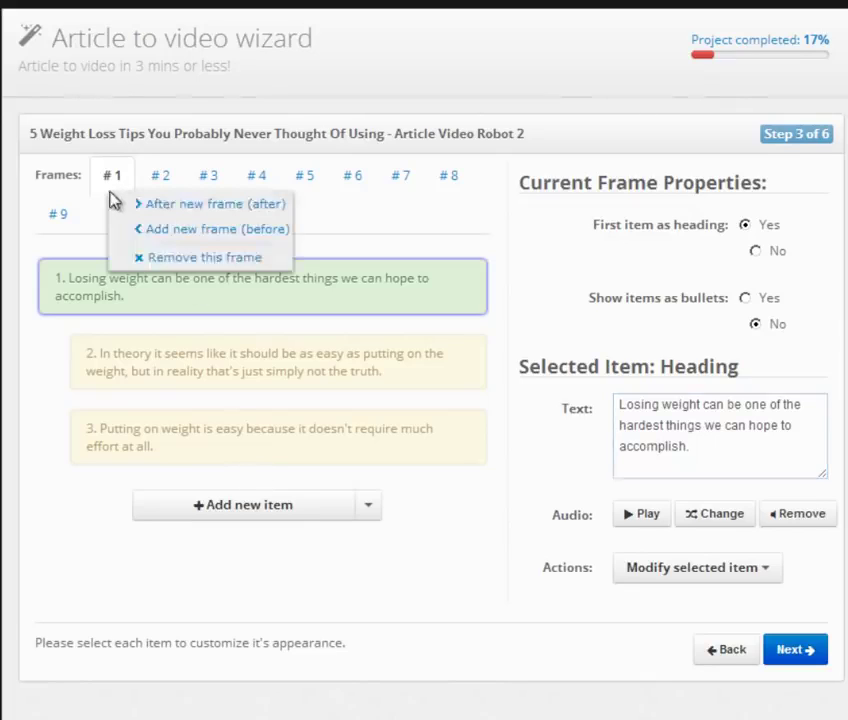
{"action": "left_click", "coordinate": [168, 262]}
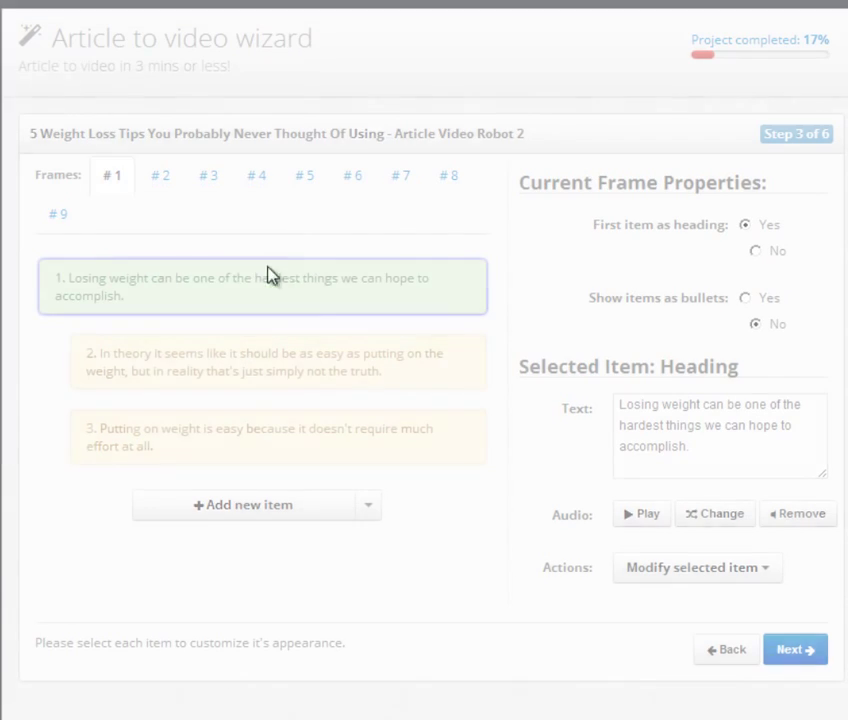
{"action": "left_click", "coordinate": [610, 472]}
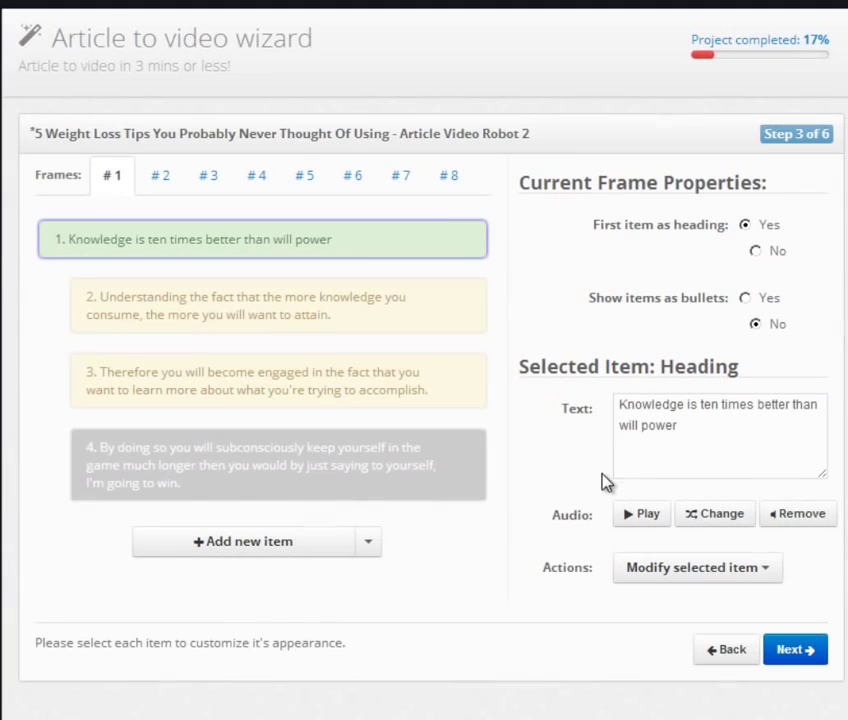
Step: Trim the unwanted opening words from frame 1's second item
{"action": "left_click", "coordinate": [146, 326]}
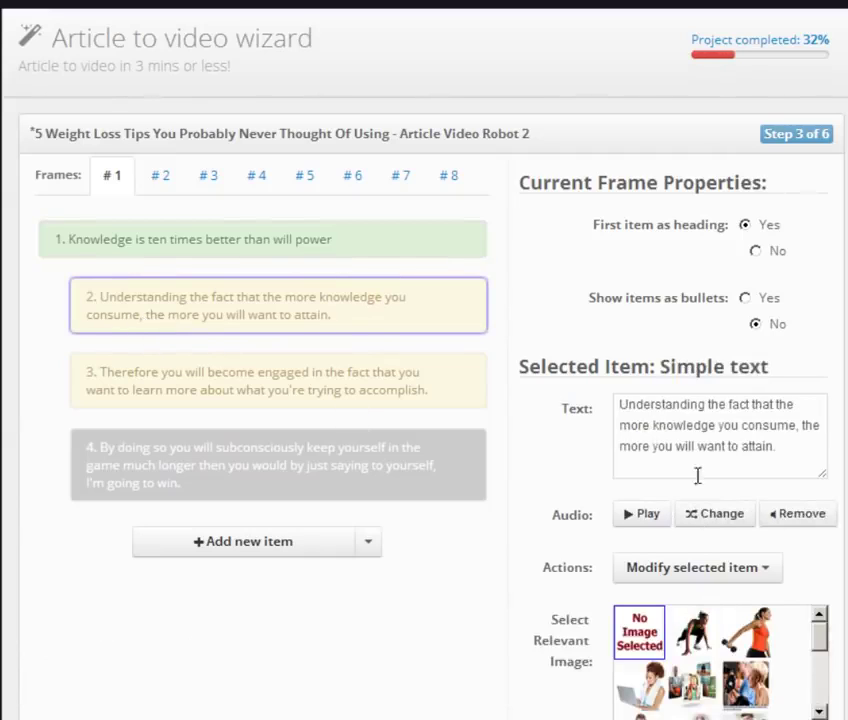
{"action": "left_click_drag", "start_coordinate": [722, 425], "coordinate": [693, 425]}
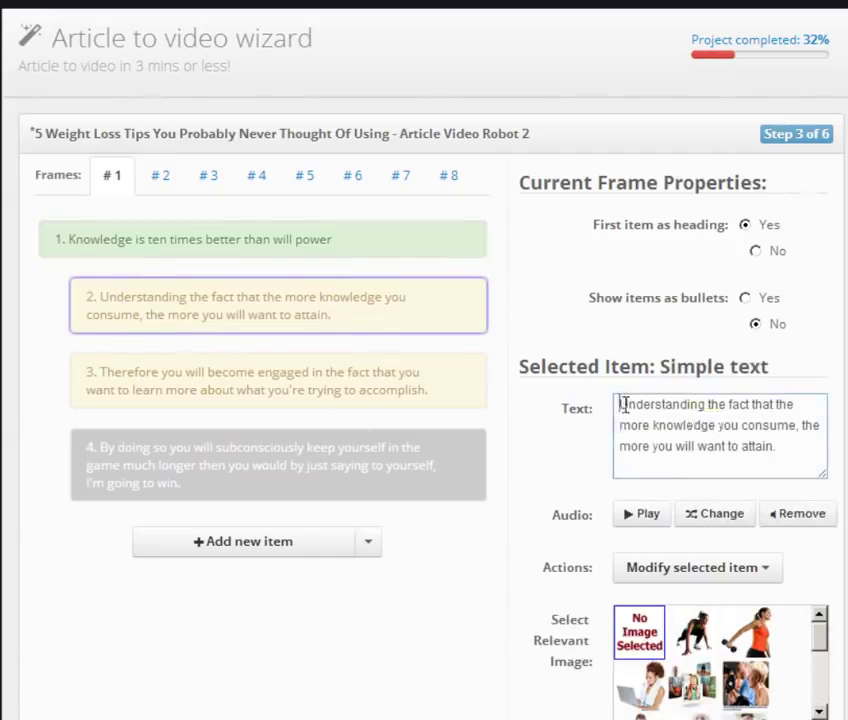
{"action": "left_click_drag", "start_coordinate": [621, 404], "coordinate": [793, 449]}
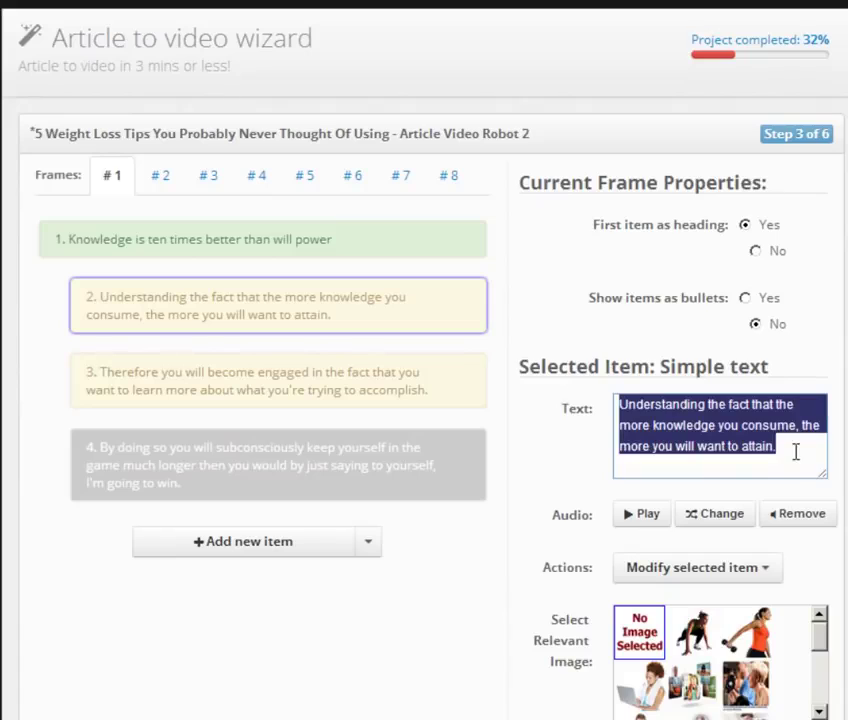
{"action": "left_click", "coordinate": [795, 452]}
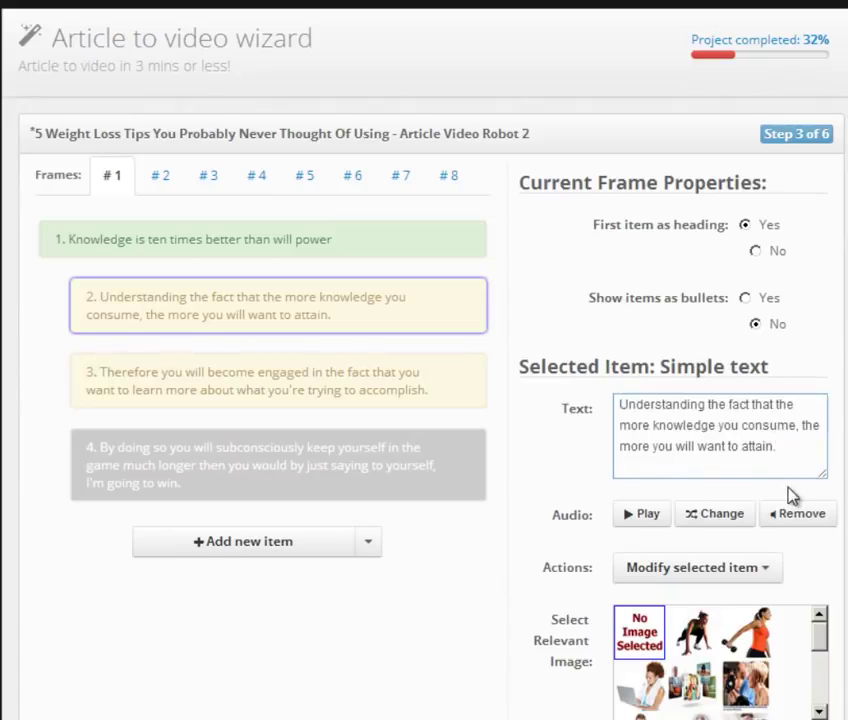
{"action": "key", "text": "Up"}
{"action": "key", "text": "shift+Home"}
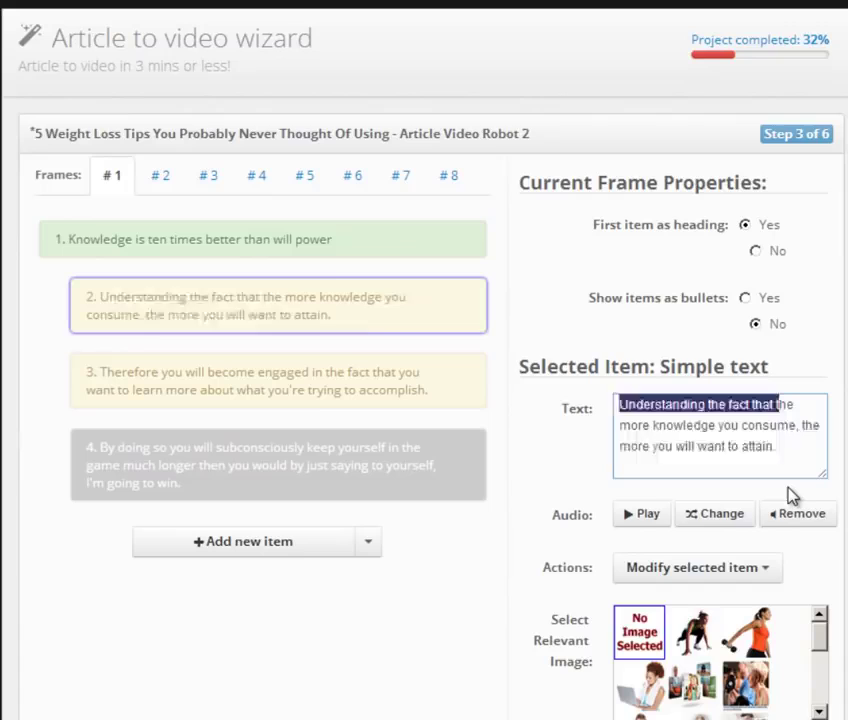
{"action": "type", "text": "T"}
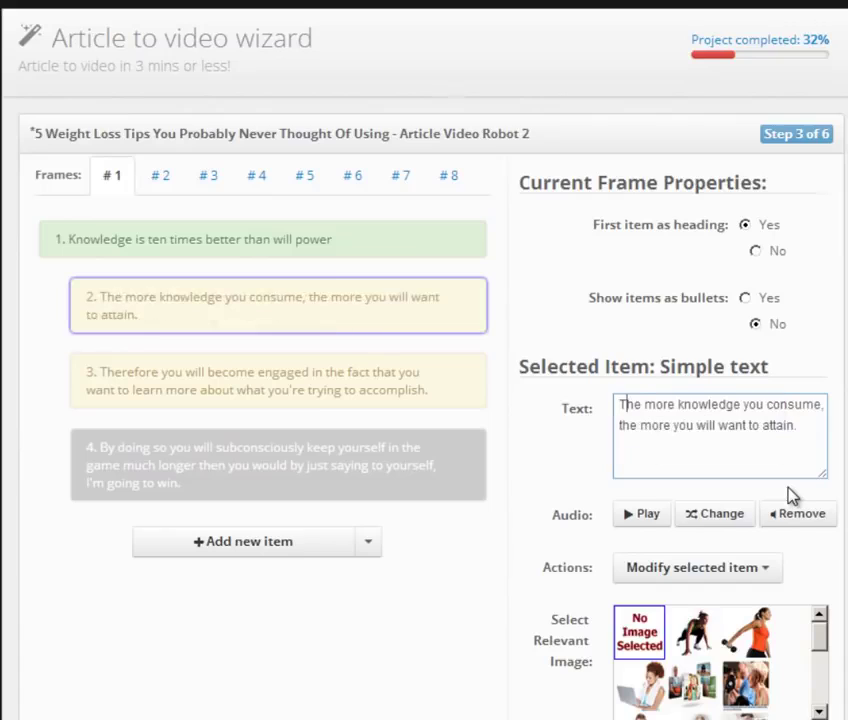
Step: Rewrite frame 1's third item as 'Goals without knowledge are meaningless.'
{"action": "left_click", "coordinate": [347, 392]}
{"action": "left_click", "coordinate": [740, 464]}
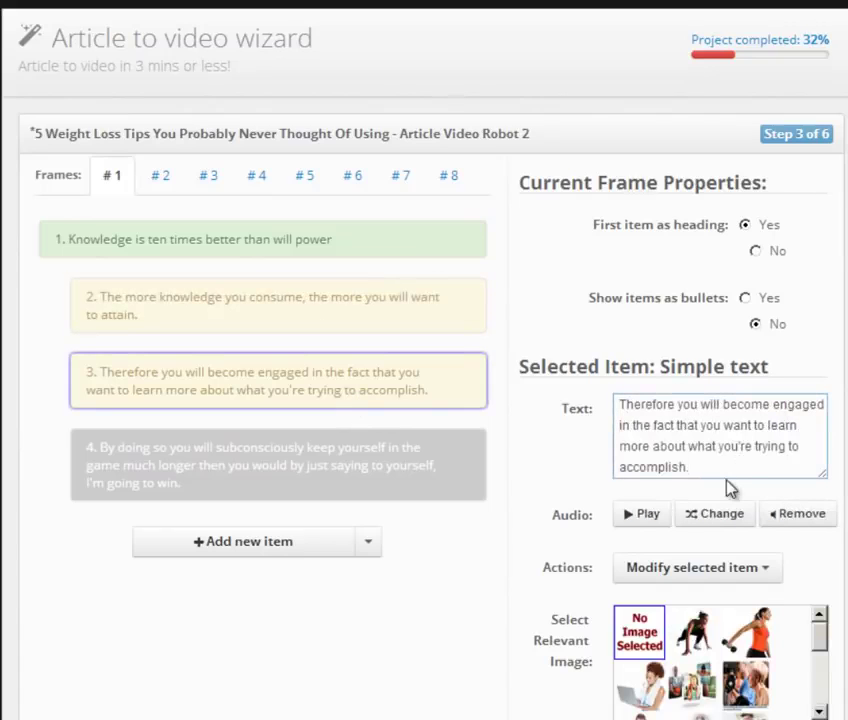
{"action": "key", "text": "ctrl+a"}
{"action": "type", "text": "Goa"}
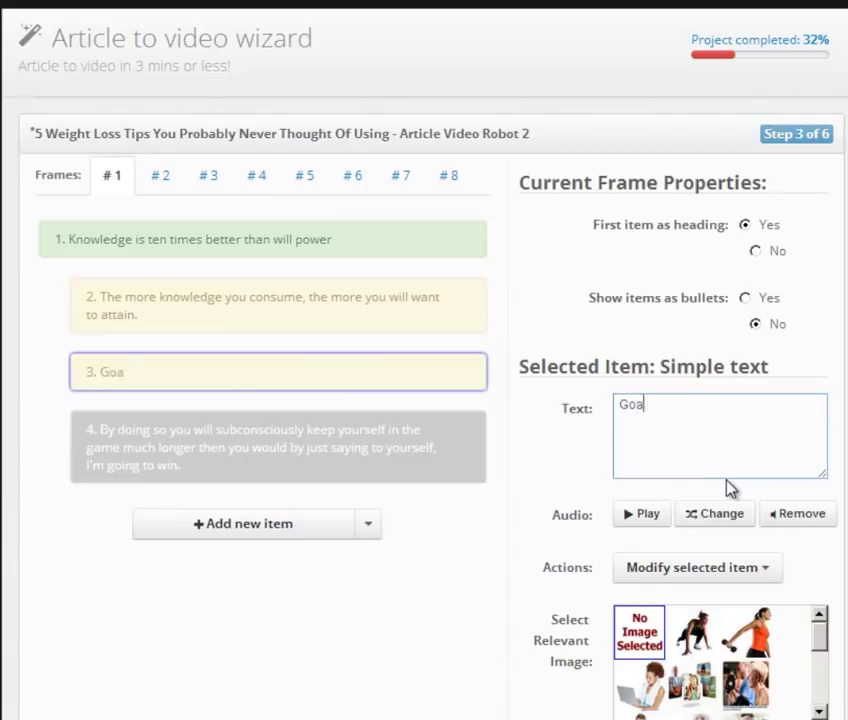
{"action": "type", "text": "ls without knowledge are em"}
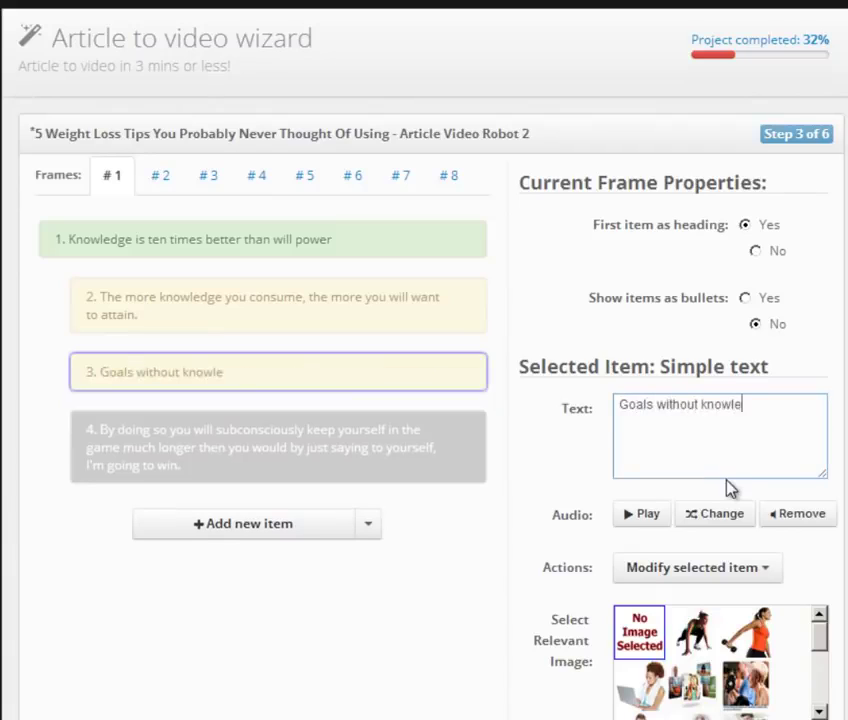
{"action": "key", "text": "BackSpace"}
{"action": "key", "text": "BackSpace"}
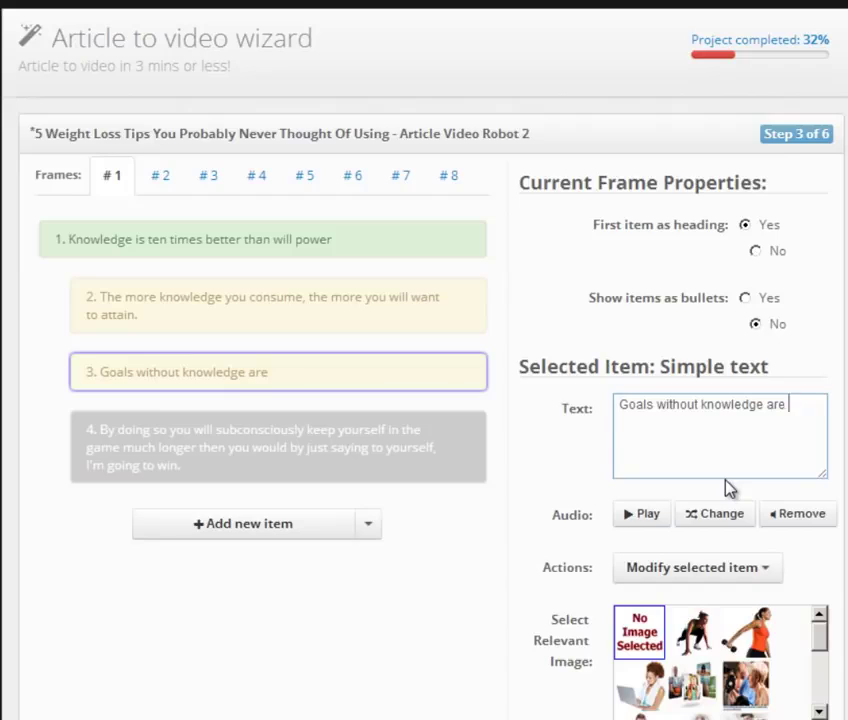
{"action": "type", "text": "meaningless."}
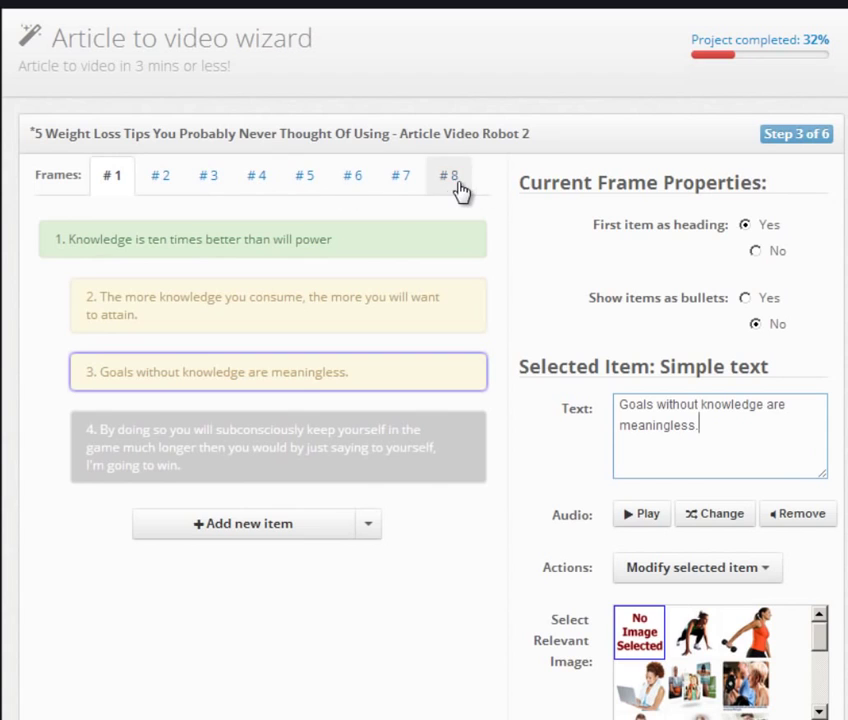
Step: Step through frames 2–8 and remove the final 'Stay motivated' frame
{"action": "left_click", "coordinate": [161, 177]}
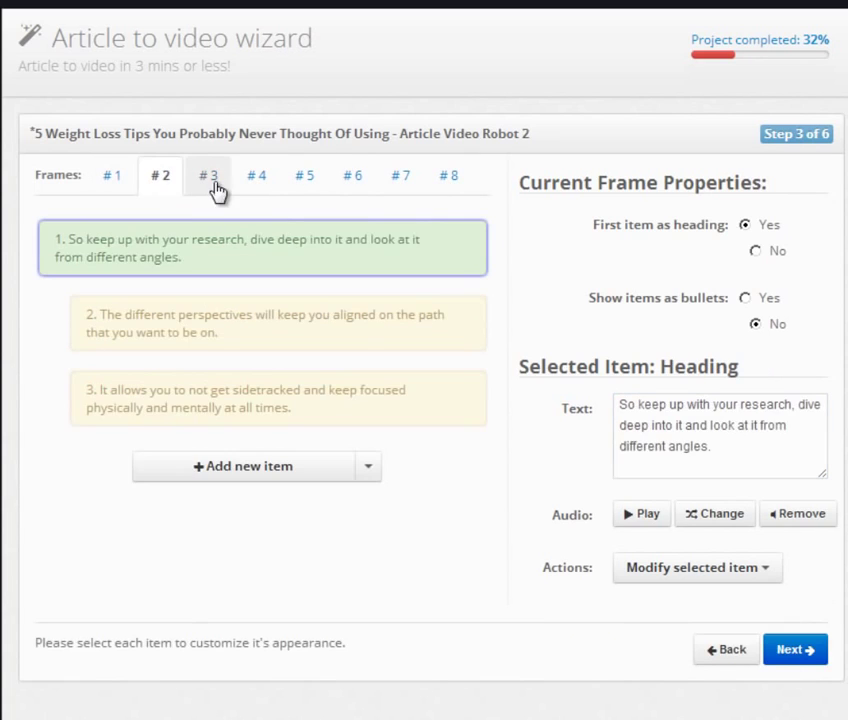
{"action": "left_click", "coordinate": [210, 177]}
{"action": "left_click", "coordinate": [258, 177]}
{"action": "left_click", "coordinate": [305, 177]}
{"action": "left_click", "coordinate": [376, 188]}
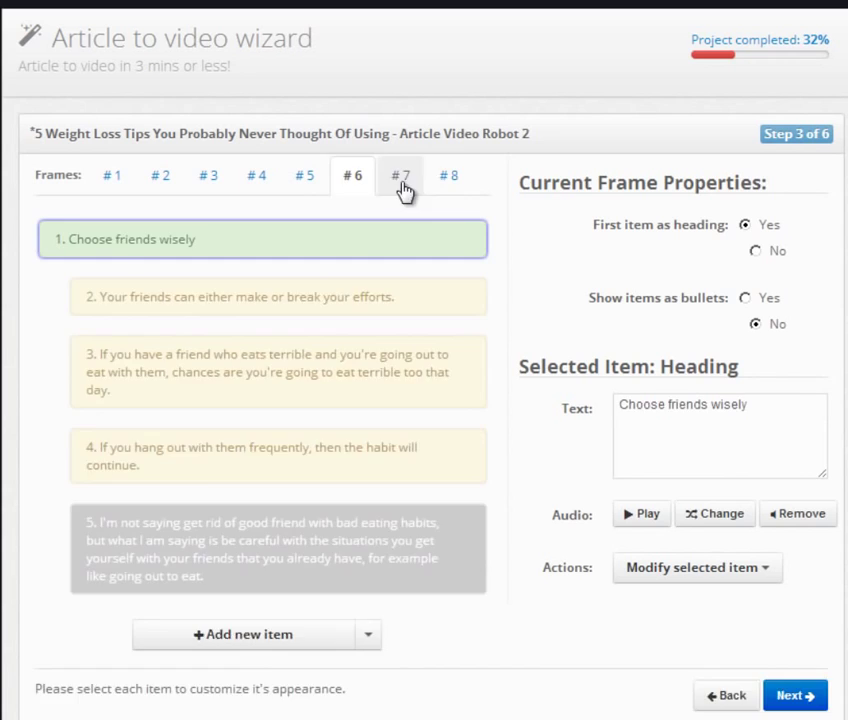
{"action": "left_click", "coordinate": [405, 188]}
{"action": "left_click", "coordinate": [464, 189]}
{"action": "left_click", "coordinate": [464, 190]}
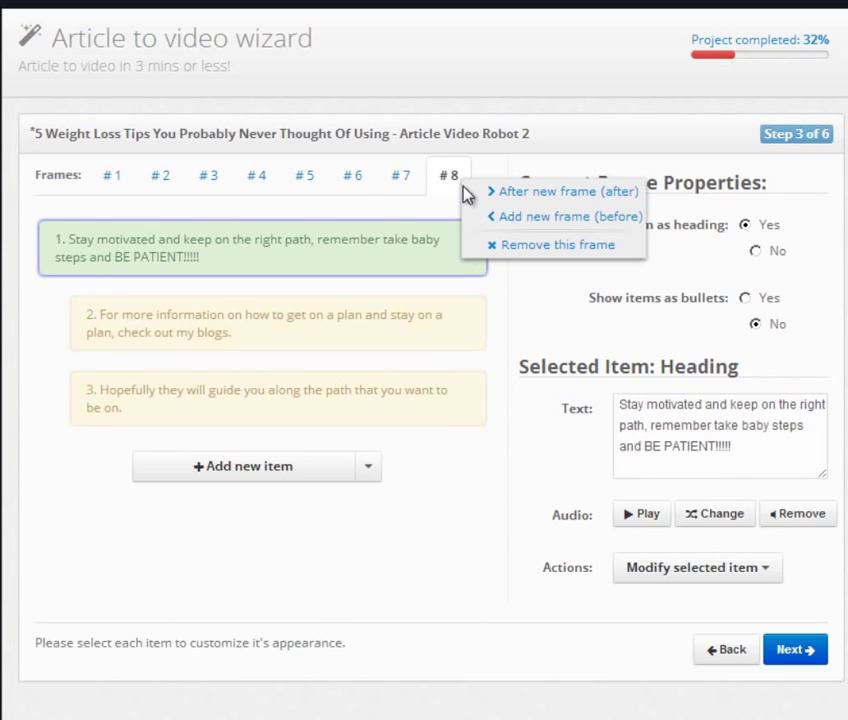
{"action": "left_click", "coordinate": [513, 246]}
{"action": "left_click", "coordinate": [624, 470]}
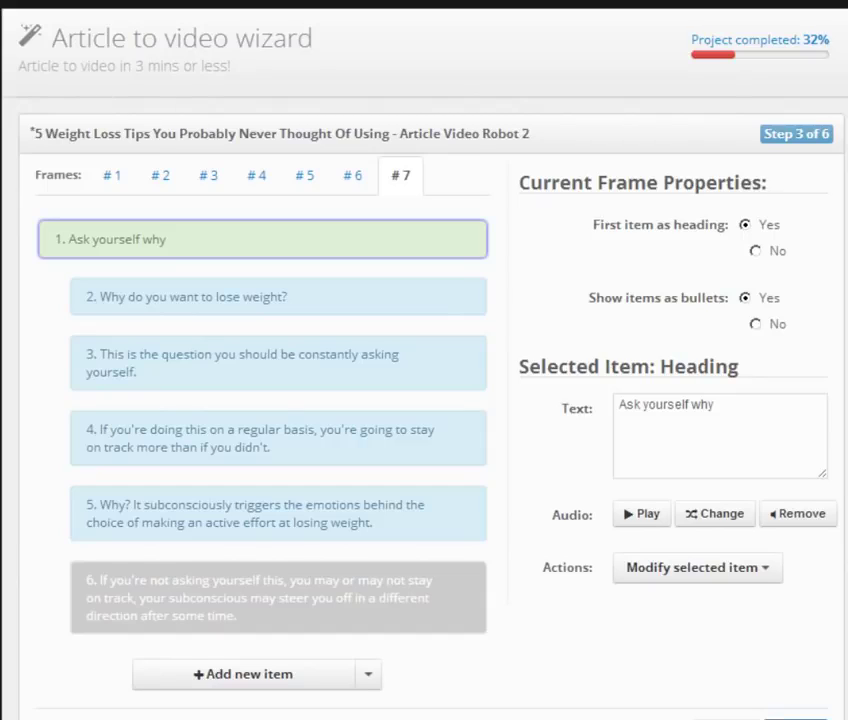
Step: Give frame 1's second item the fitness photo of a woman with pink dumbbells
{"action": "left_click", "coordinate": [163, 178]}
{"action": "left_click", "coordinate": [110, 180]}
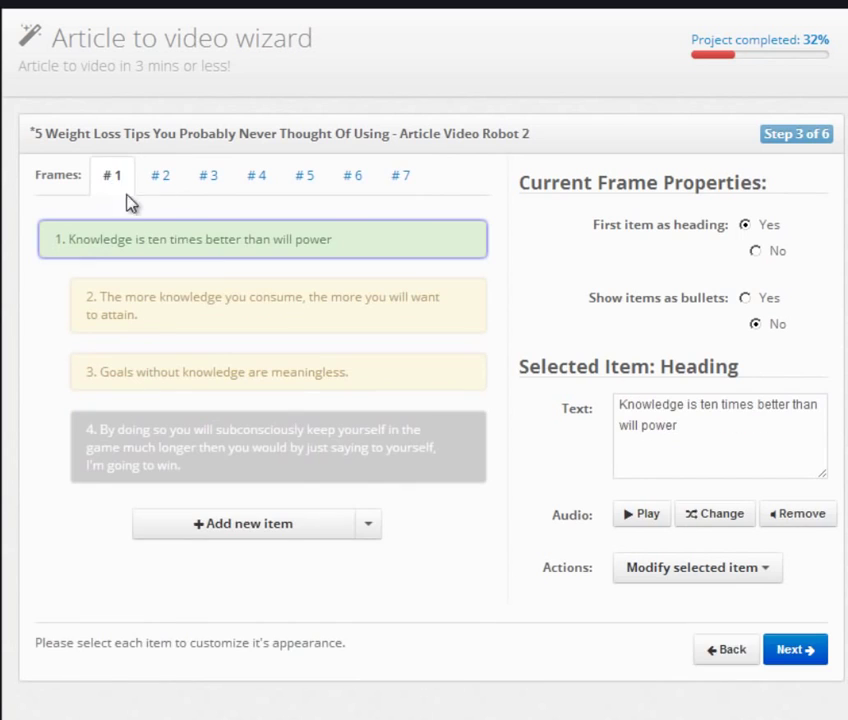
{"action": "left_click", "coordinate": [222, 298]}
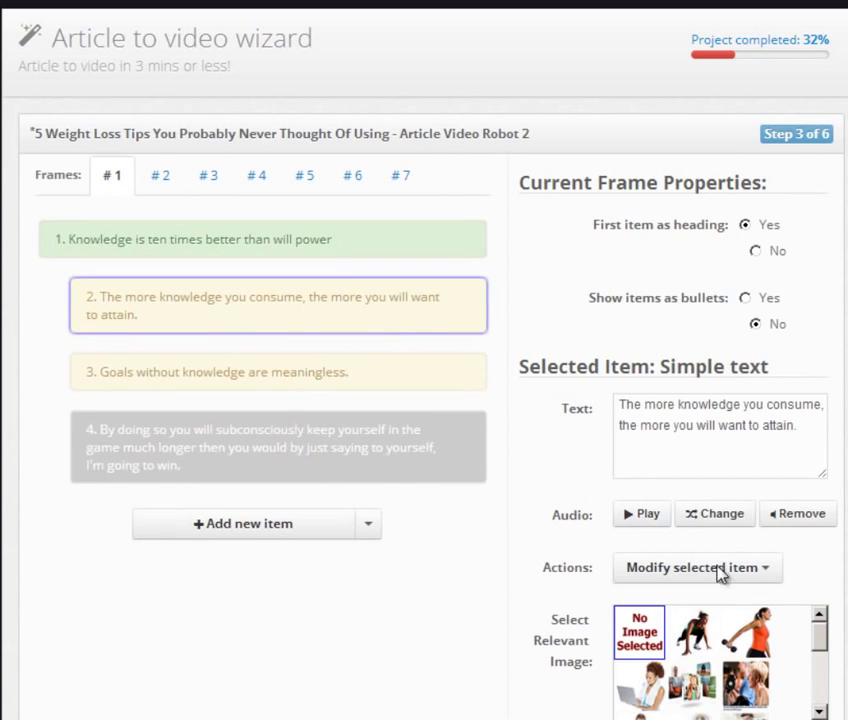
{"action": "left_click", "coordinate": [712, 640]}
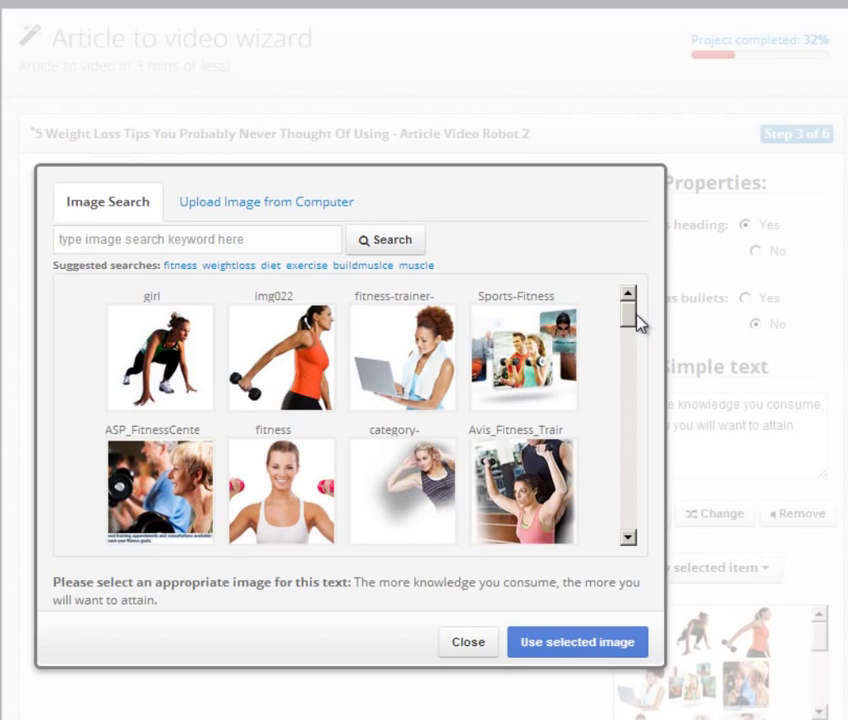
{"action": "scroll", "coordinate": [638, 323], "scroll_direction": "down", "scroll_amount": 1}
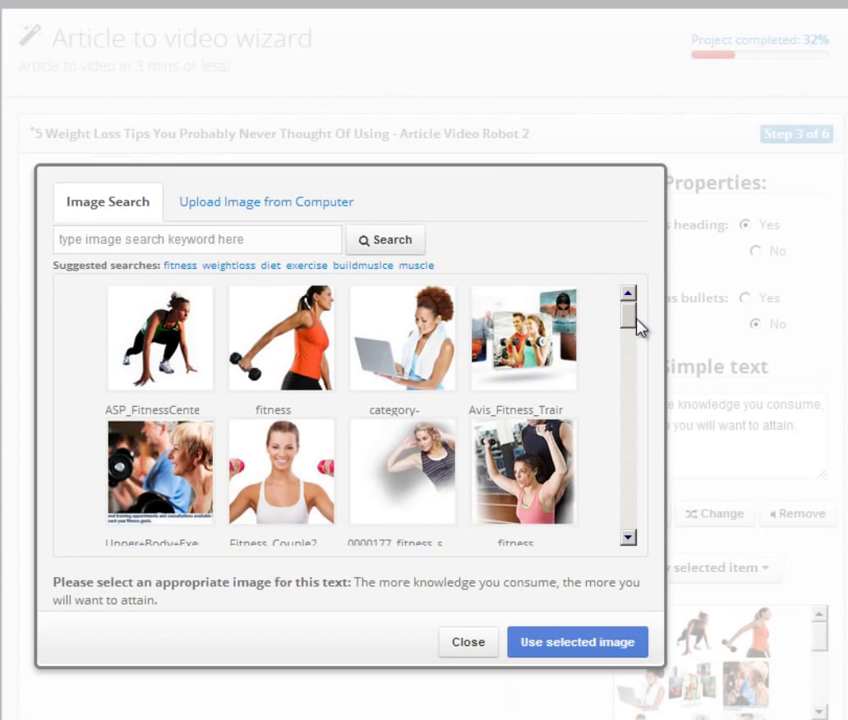
{"action": "left_click", "coordinate": [293, 483]}
{"action": "left_click", "coordinate": [572, 642]}
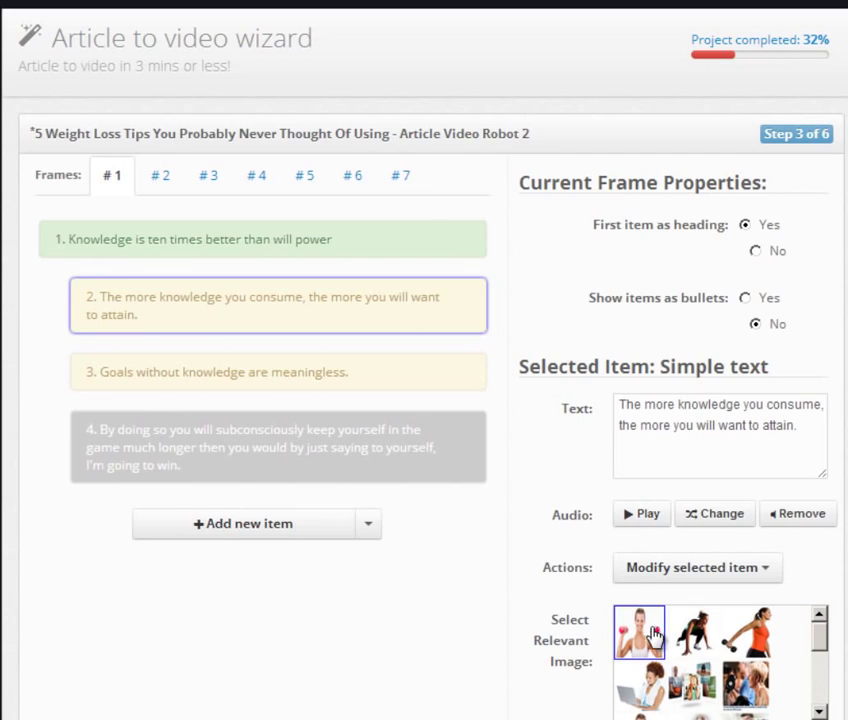
Step: Generate a Mike (male) voice clip saying 'Knowledge is power!' and assign it to the item
{"action": "left_click", "coordinate": [706, 516]}
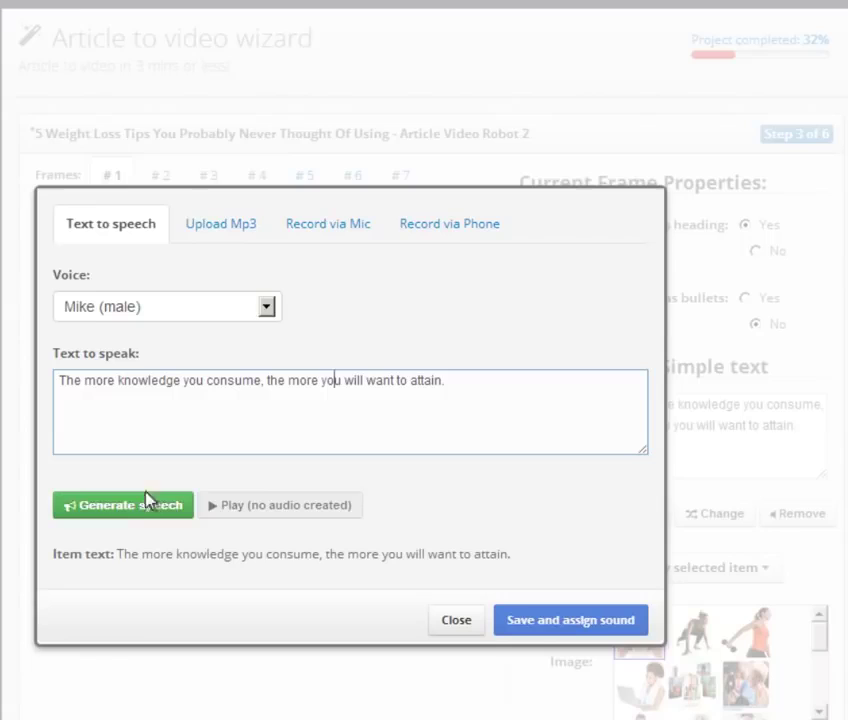
{"action": "left_click_drag", "start_coordinate": [477, 399], "coordinate": [95, 380]}
{"action": "key", "text": "ctrl+a"}
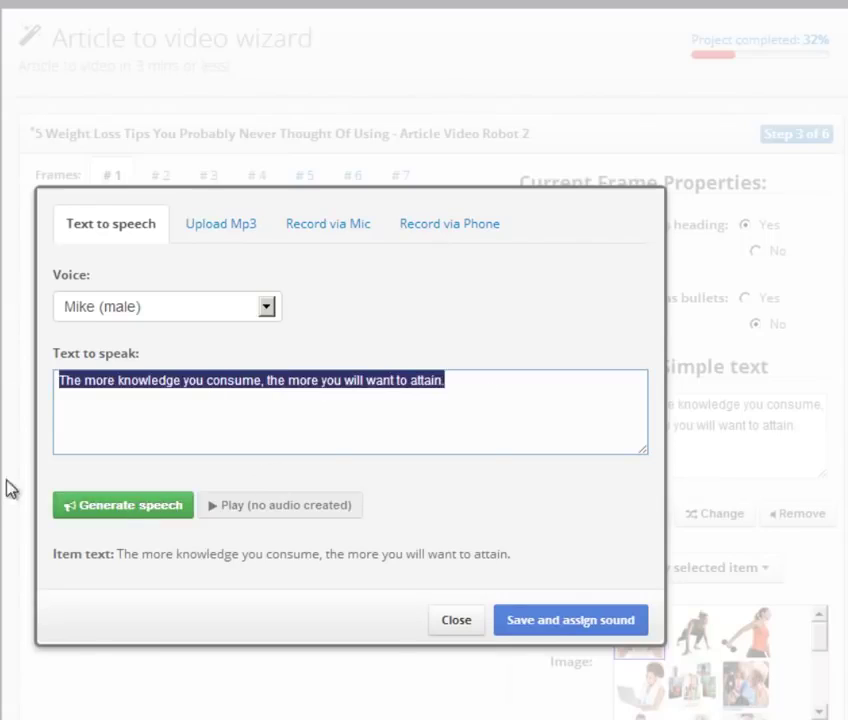
{"action": "type", "text": "Knowledge is poow"}
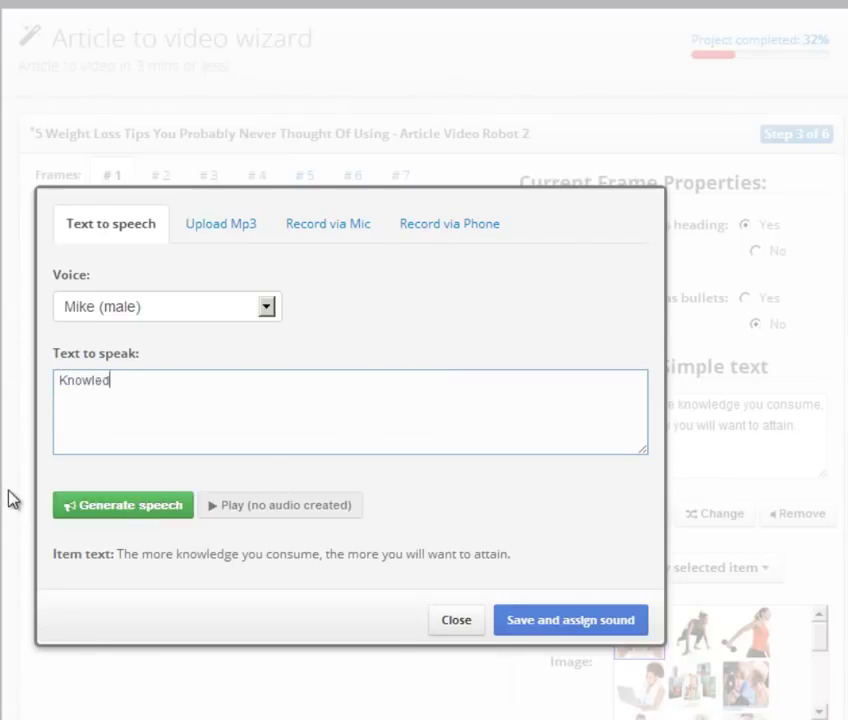
{"action": "key", "text": "BackSpace"}
{"action": "key", "text": "BackSpace"}
{"action": "type", "text": "wer!"}
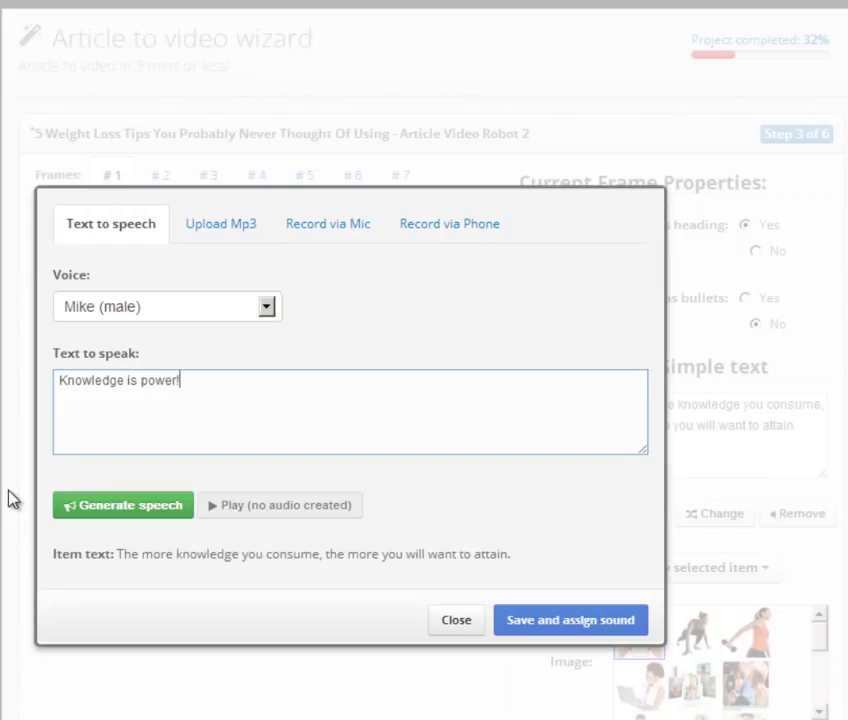
{"action": "left_click", "coordinate": [108, 502]}
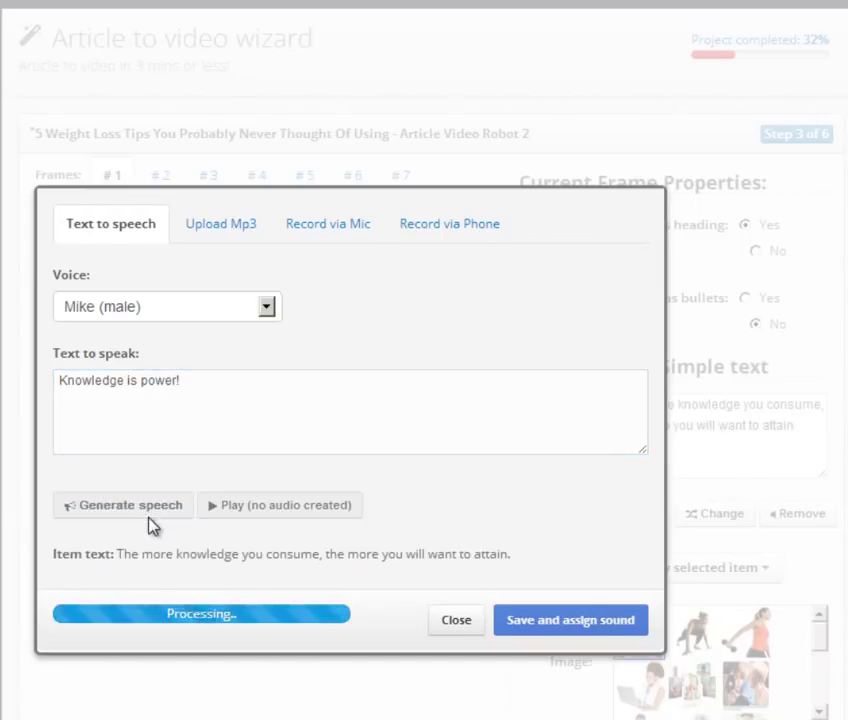
{"action": "left_click", "coordinate": [546, 630]}
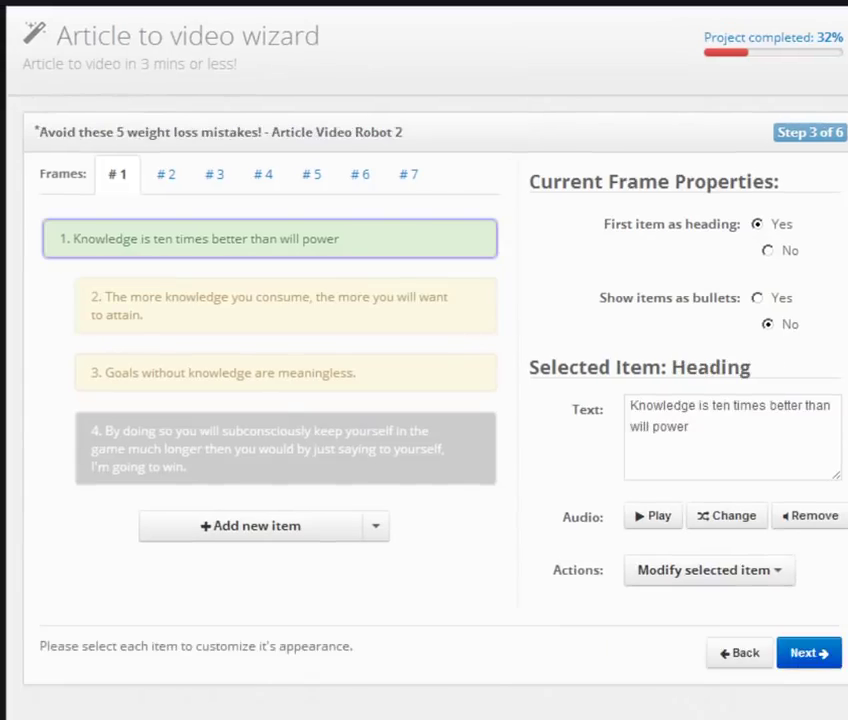
Step: Advance through the items of frames 2 to 7 without changes
{"action": "left_click", "coordinate": [824, 655]}
{"action": "left_click", "coordinate": [824, 655]}
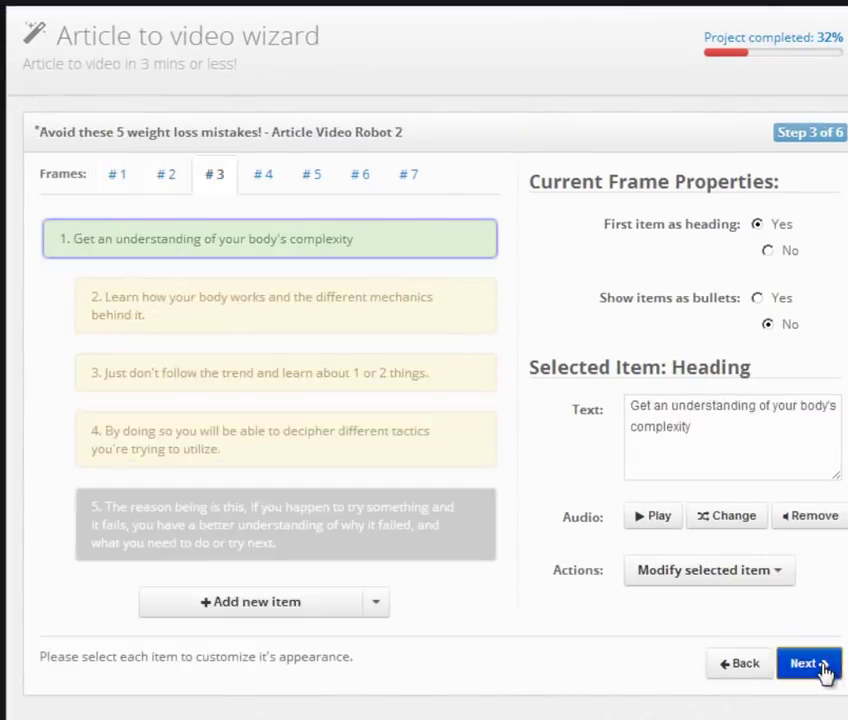
{"action": "left_click", "coordinate": [819, 666]}
{"action": "left_click", "coordinate": [816, 670]}
{"action": "left_click", "coordinate": [810, 676]}
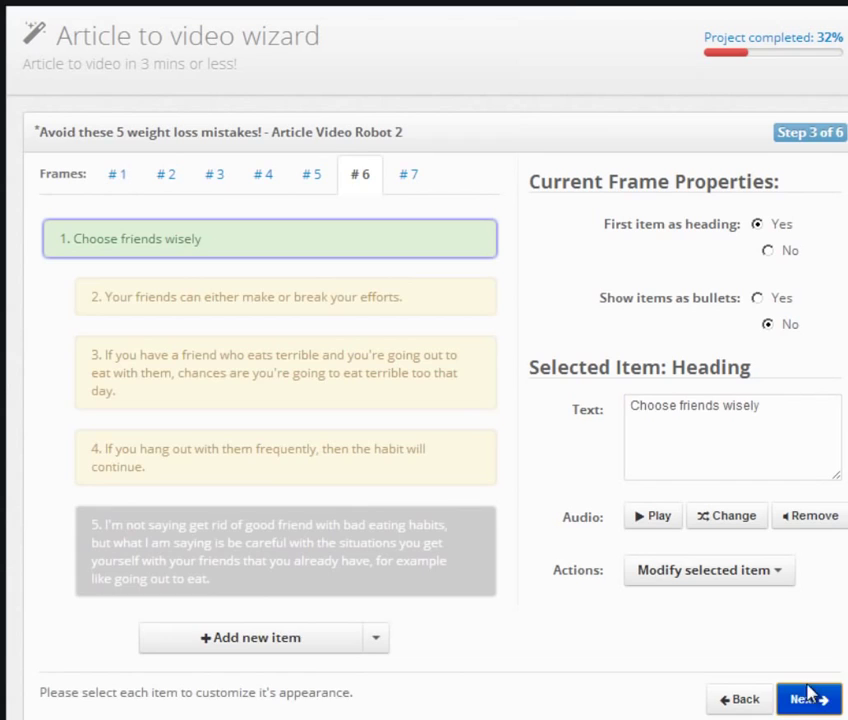
{"action": "left_click", "coordinate": [810, 695]}
Step: Move past contact information and enable 'Use intro / outro videos (experimental)'
{"action": "left_click", "coordinate": [810, 705]}
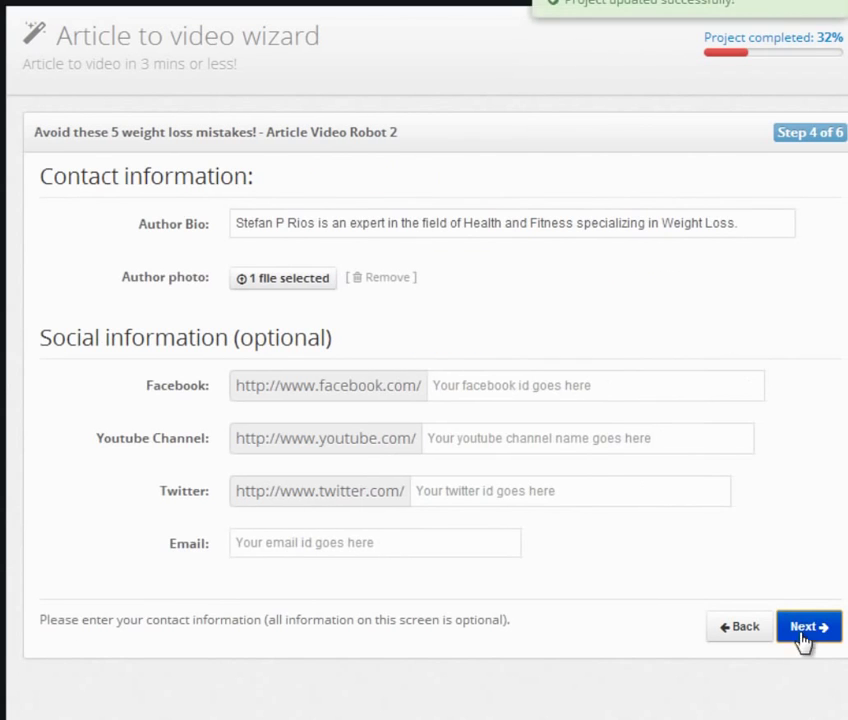
{"action": "left_click", "coordinate": [806, 633]}
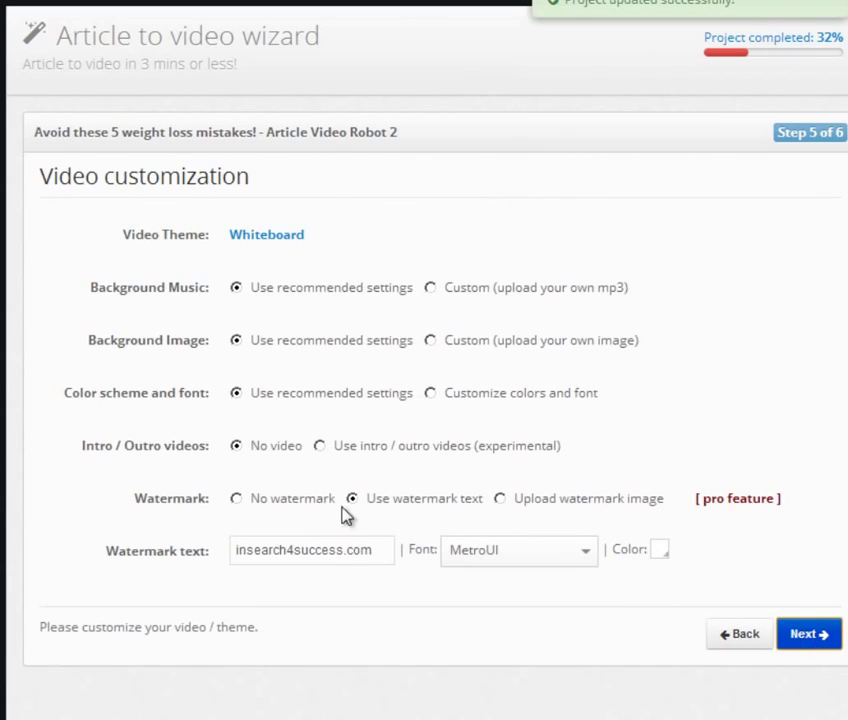
{"action": "left_click_drag", "start_coordinate": [42, 453], "coordinate": [563, 455]}
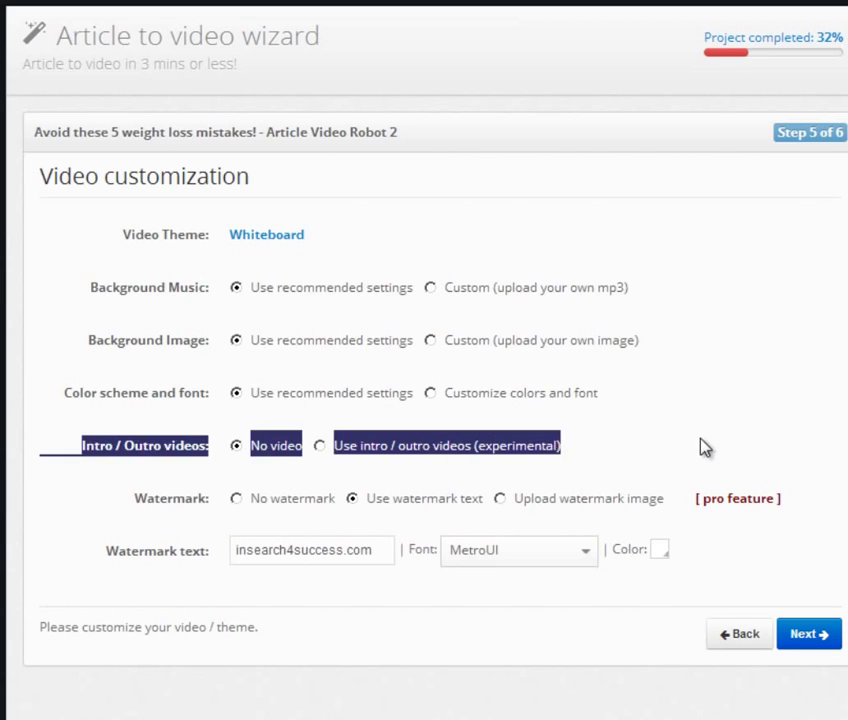
{"action": "left_click", "coordinate": [496, 455]}
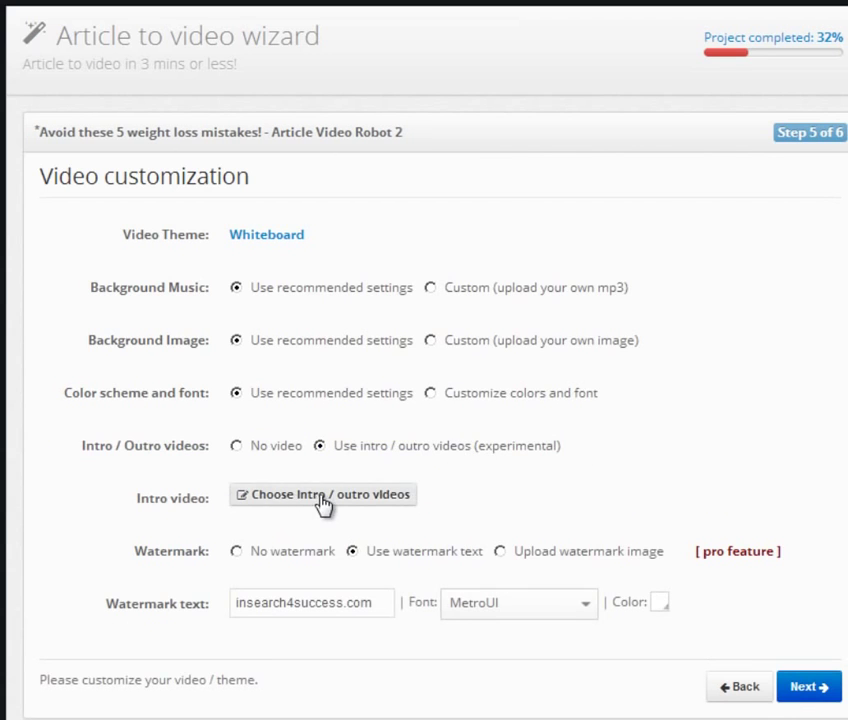
Step: Choose liz as the intro video and play its preview
{"action": "left_click", "coordinate": [323, 495]}
{"action": "left_click", "coordinate": [549, 345]}
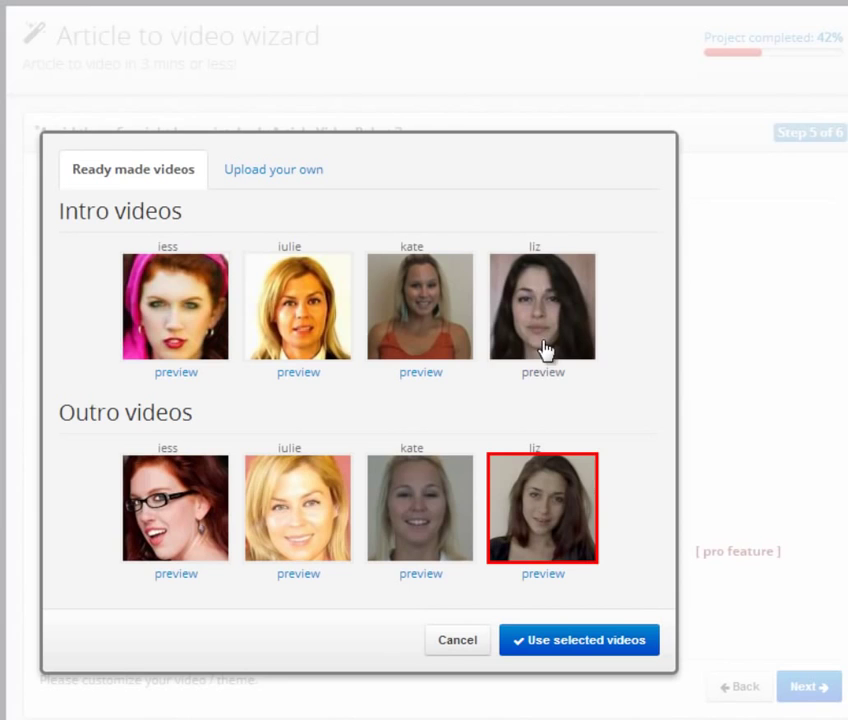
{"action": "left_click", "coordinate": [543, 372]}
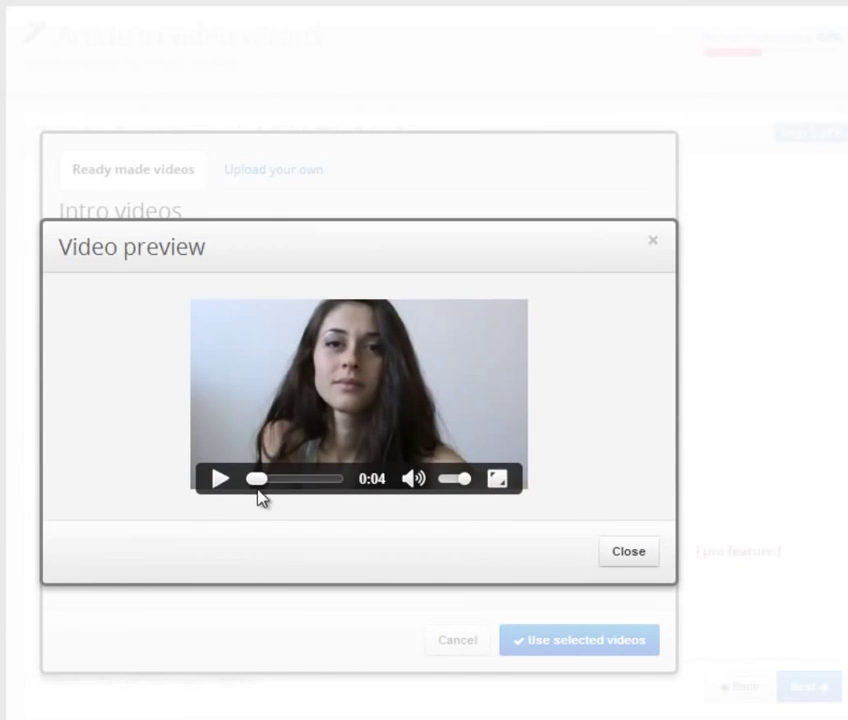
{"action": "left_click", "coordinate": [221, 481]}
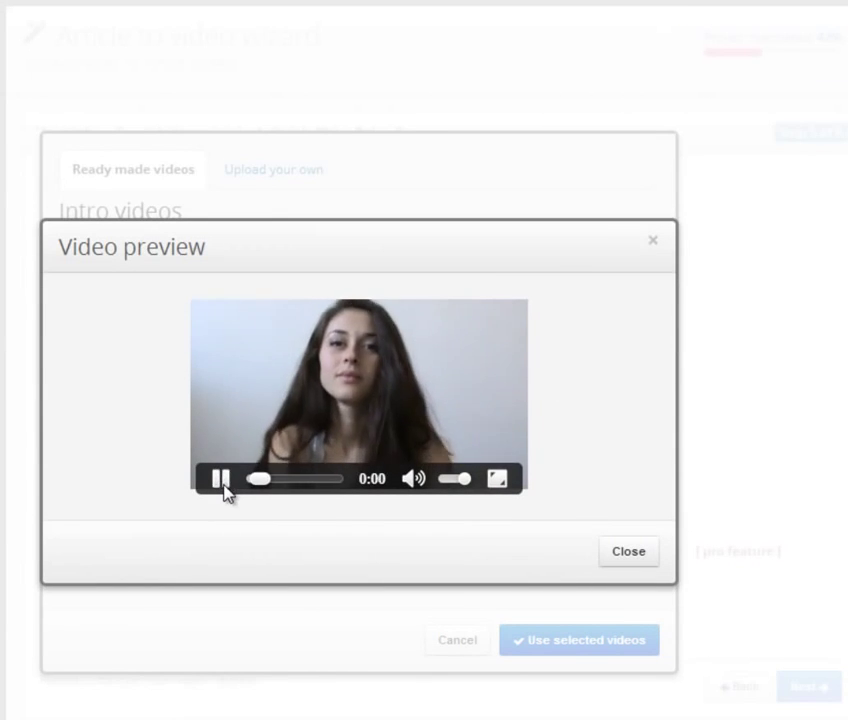
{"action": "left_click", "coordinate": [628, 553]}
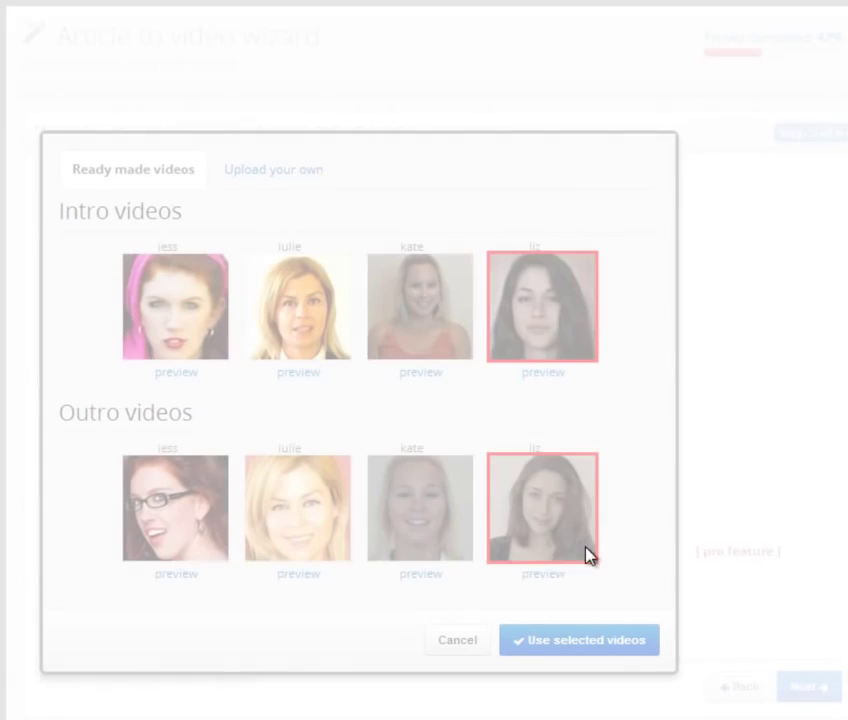
Step: Choose liz as the outro video and play its preview
{"action": "left_click", "coordinate": [562, 550]}
{"action": "left_click", "coordinate": [543, 555]}
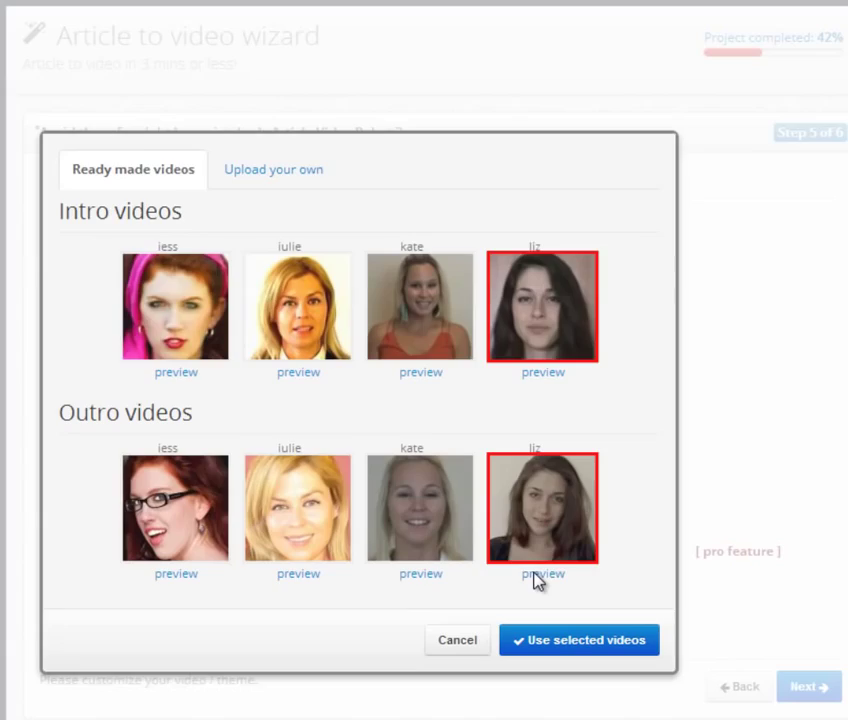
{"action": "left_click", "coordinate": [540, 576]}
{"action": "left_click", "coordinate": [219, 479]}
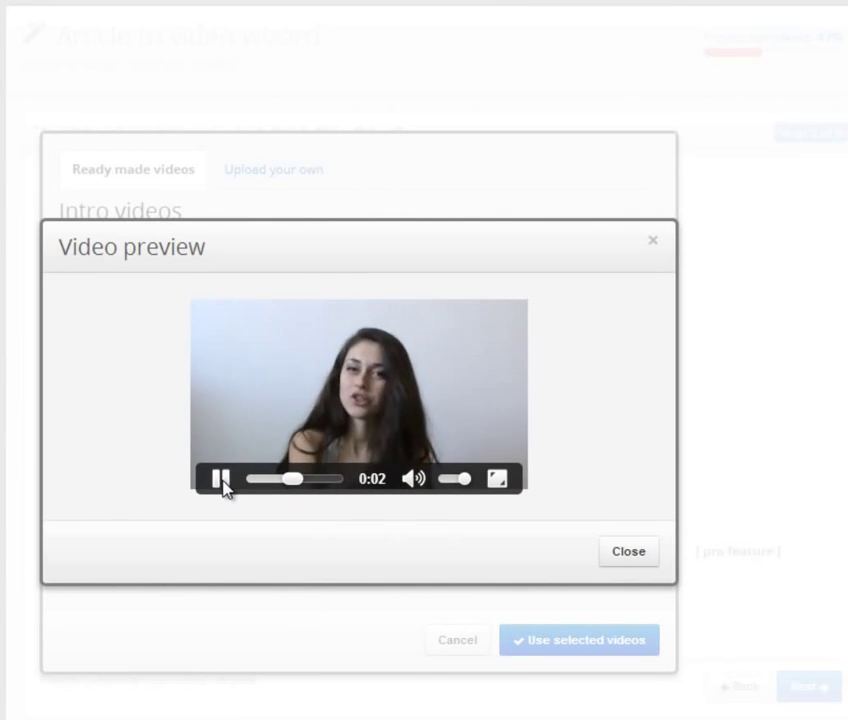
{"action": "left_click", "coordinate": [640, 555]}
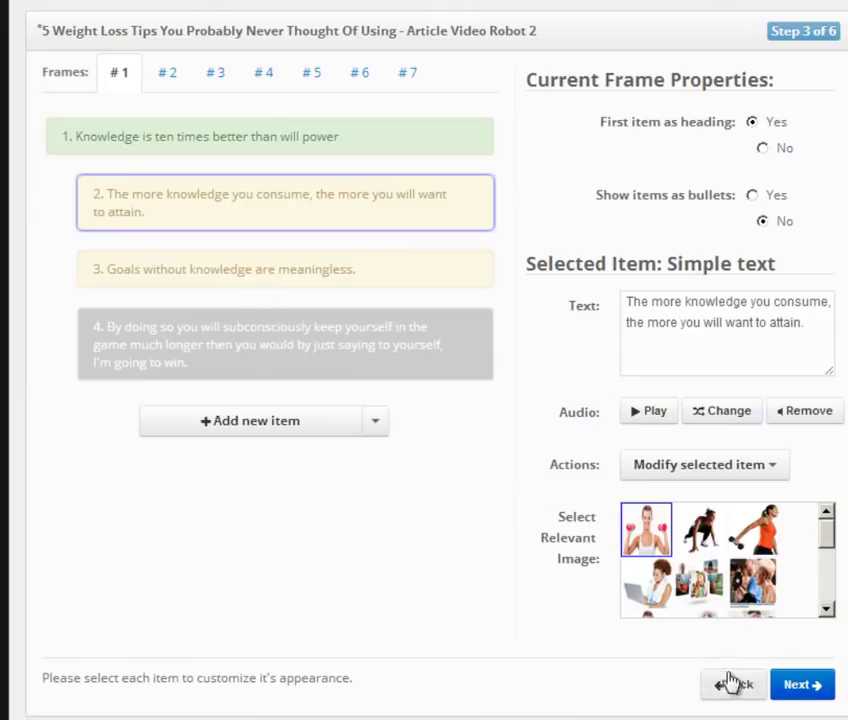
Step: Back on the formatting step, overwrite the old title with 'Avoid these 5 weight loss mistakes!'
{"action": "left_click", "coordinate": [731, 683]}
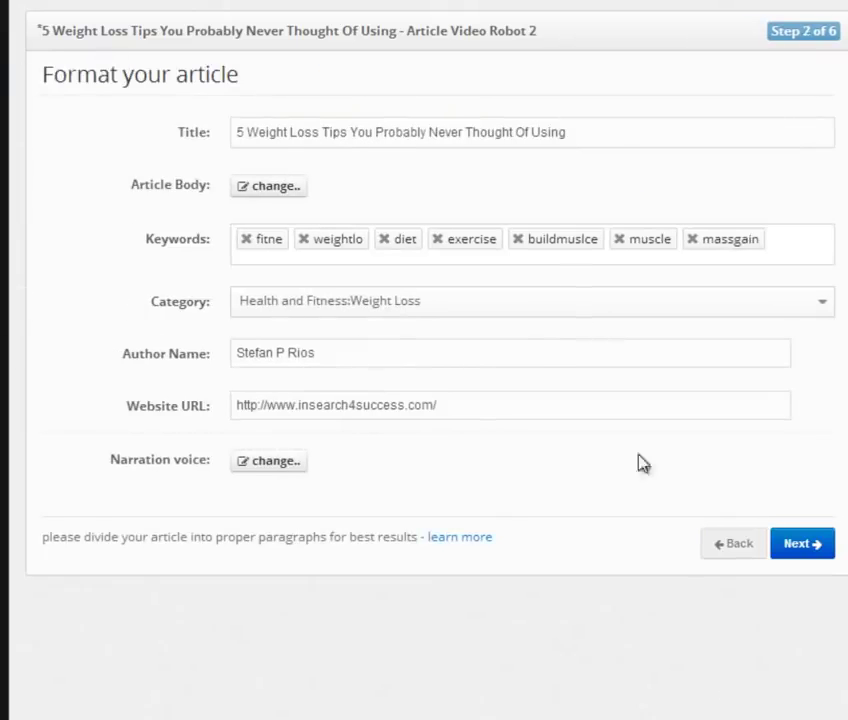
{"action": "left_click_drag", "start_coordinate": [601, 139], "coordinate": [267, 146]}
{"action": "left_click", "coordinate": [543, 142]}
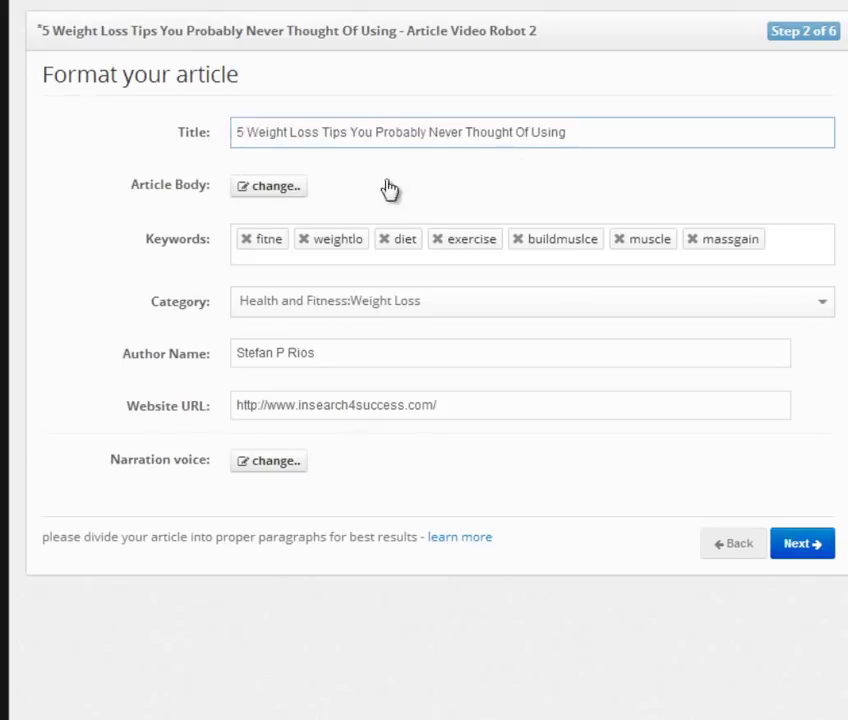
{"action": "double_click", "coordinate": [240, 134]}
{"action": "left_click", "coordinate": [645, 130]}
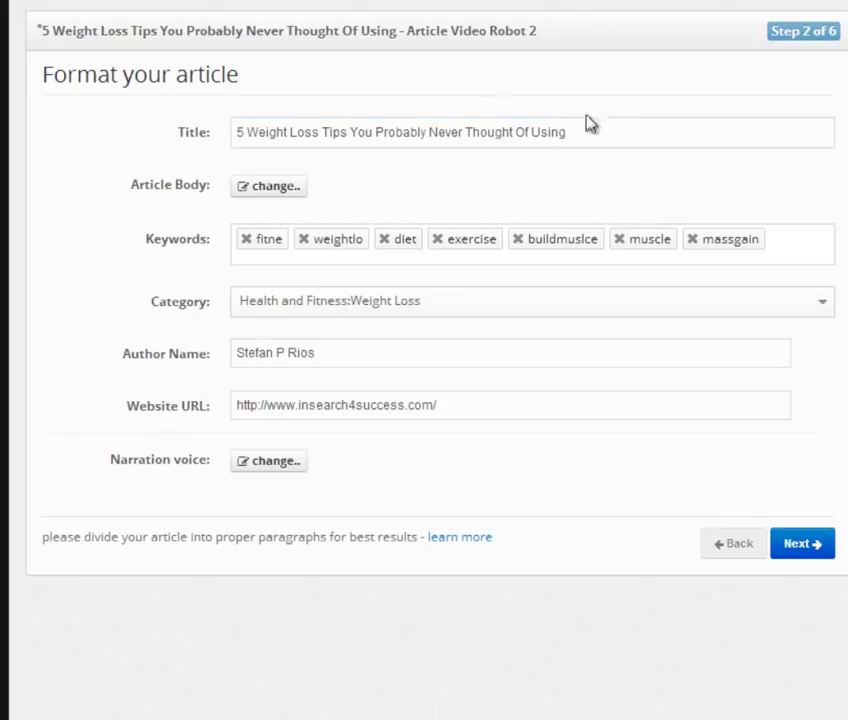
{"action": "key", "text": "ctrl+a"}
{"action": "type", "text": "A"}
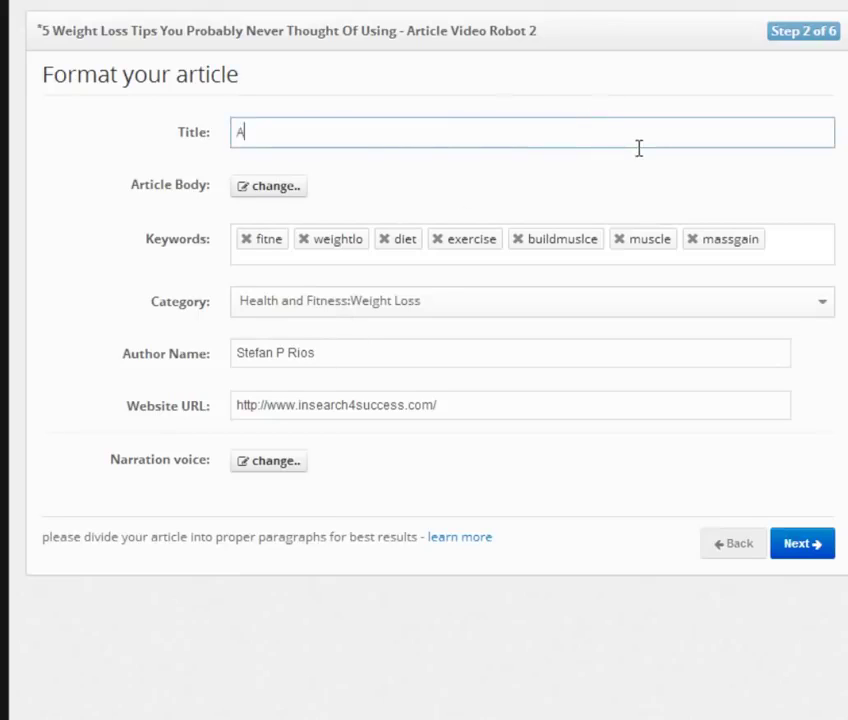
{"action": "type", "text": "void these 5"}
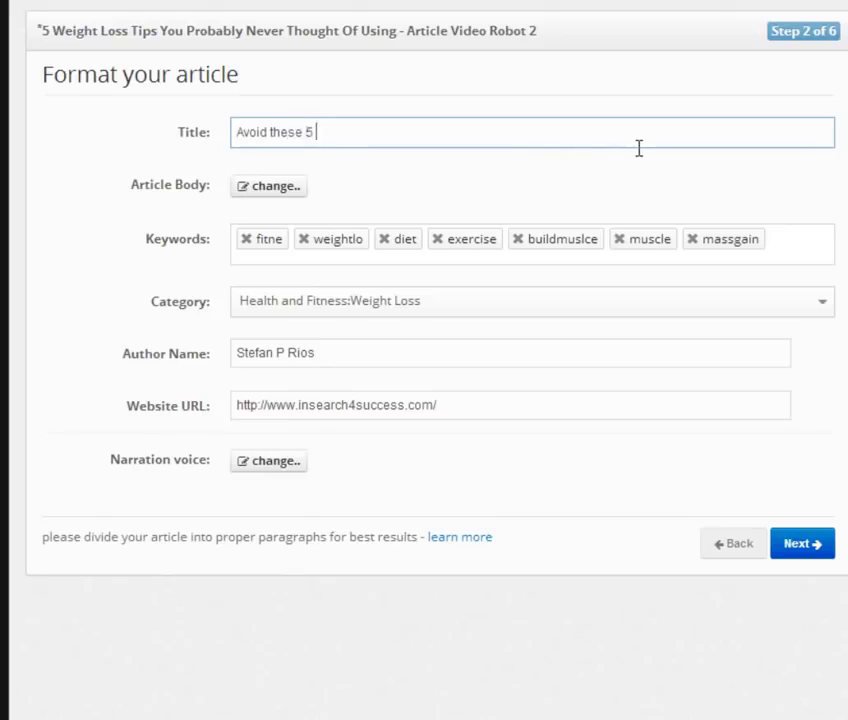
{"action": "type", "text": " weight loss mi"}
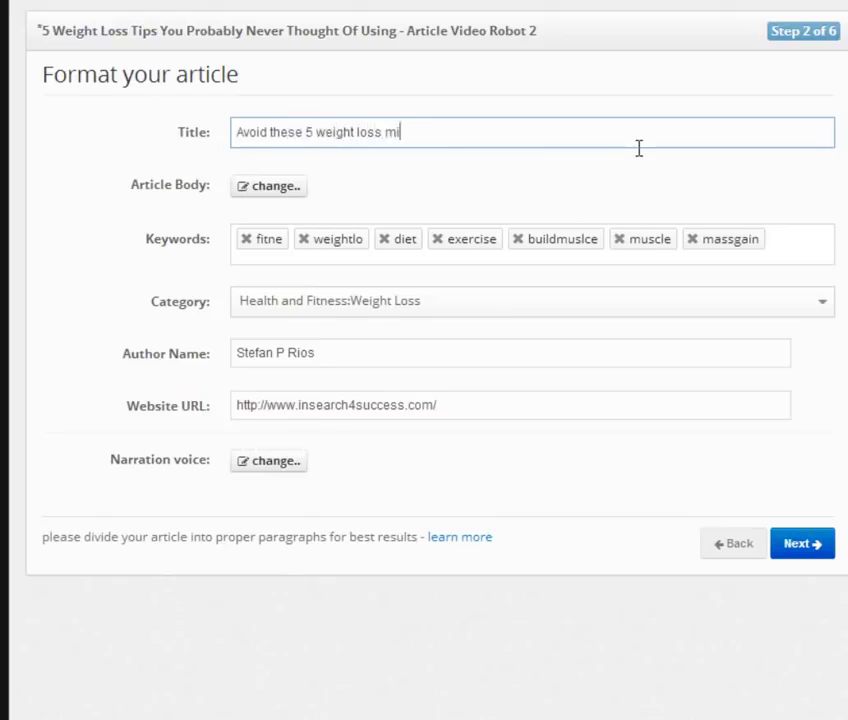
{"action": "type", "text": "stake"}
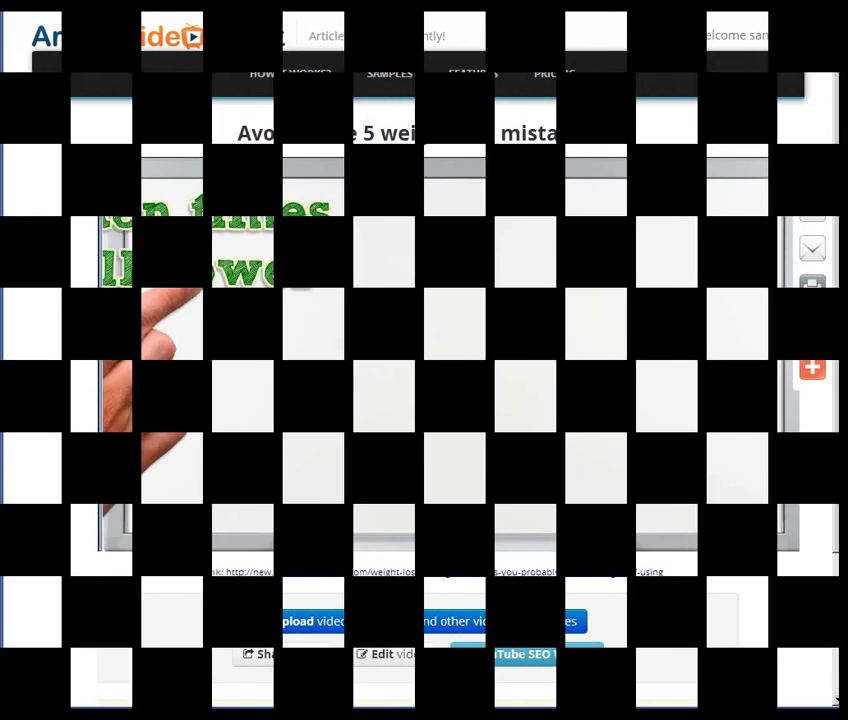
Step: In the SEO Wizard, check the video URL and confirm 'fitness' as target keyword
{"action": "scroll", "coordinate": [600, 616], "scroll_direction": "down", "scroll_amount": 3}
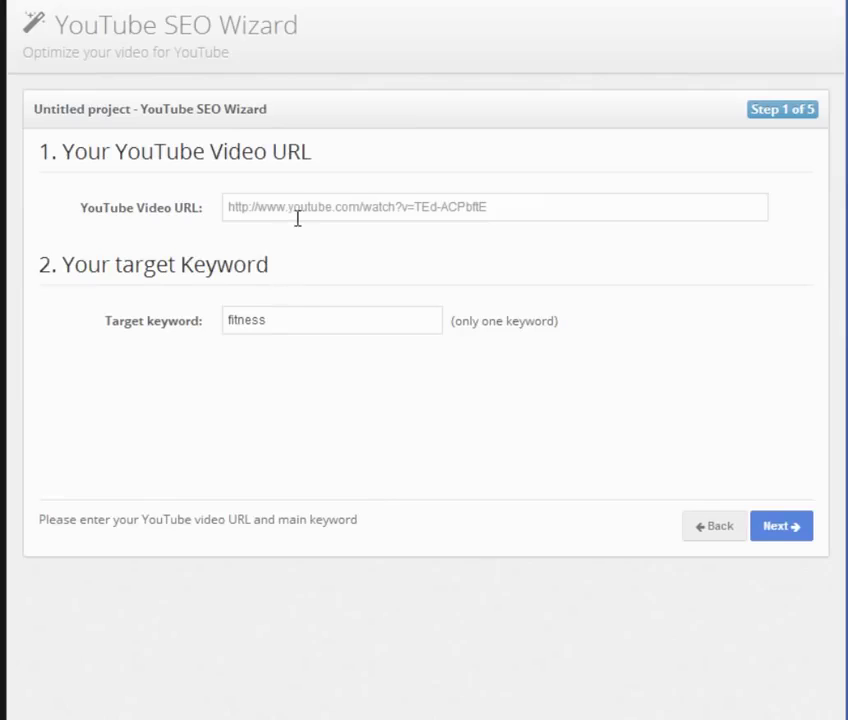
{"action": "left_click", "coordinate": [276, 218]}
{"action": "left_click", "coordinate": [271, 318]}
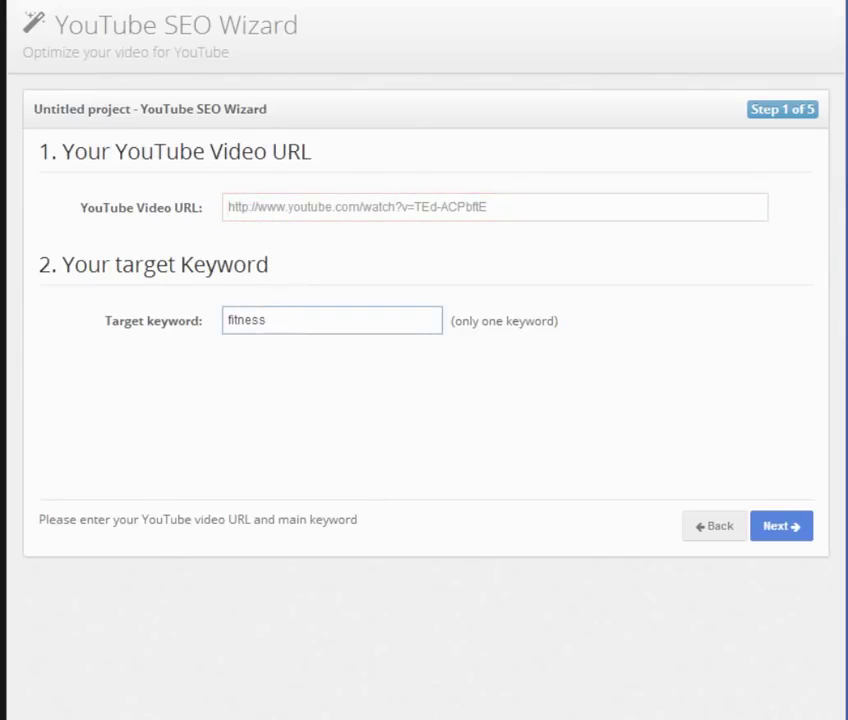
{"action": "key", "text": "Tab"}
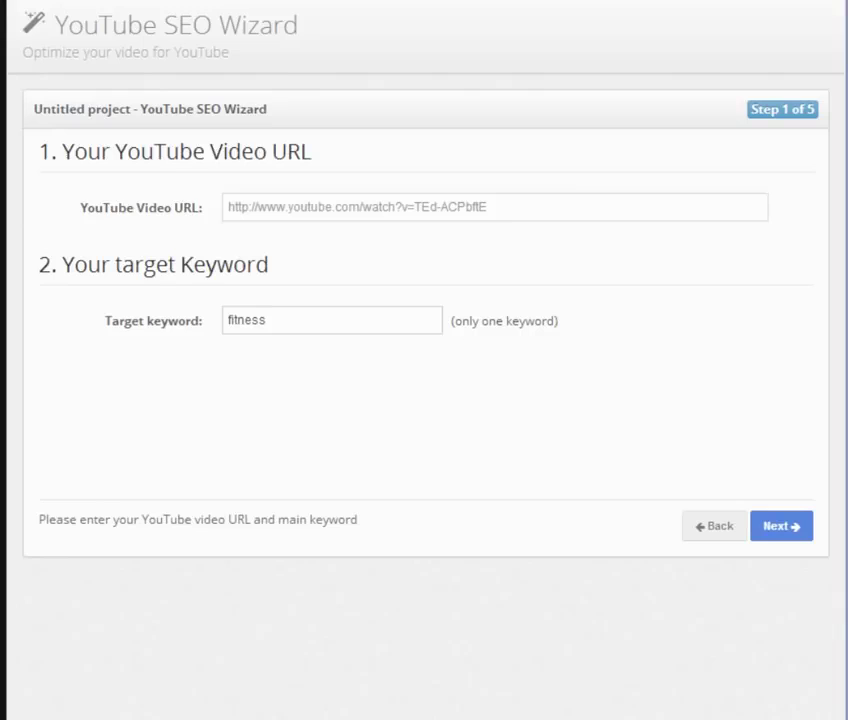